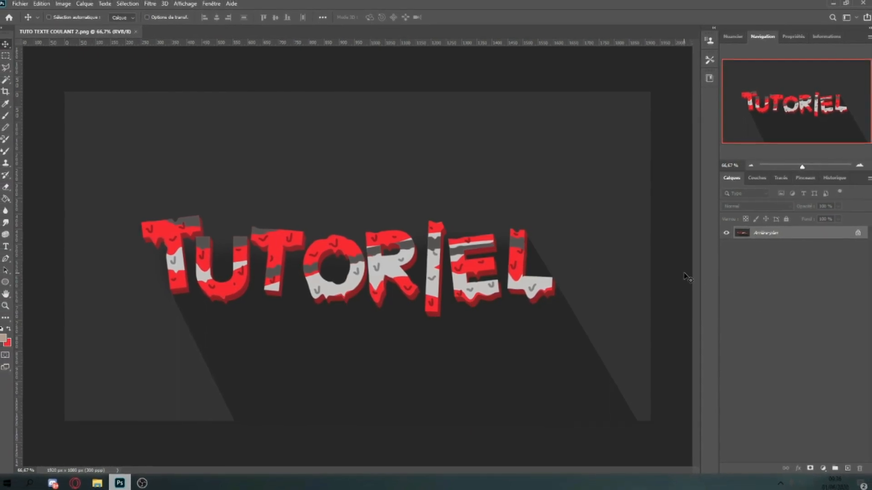
# Create a new 1920 x 1080 px document at 300 pixels per inch with RGB colour and a white background
pyautogui.click(29, 7)
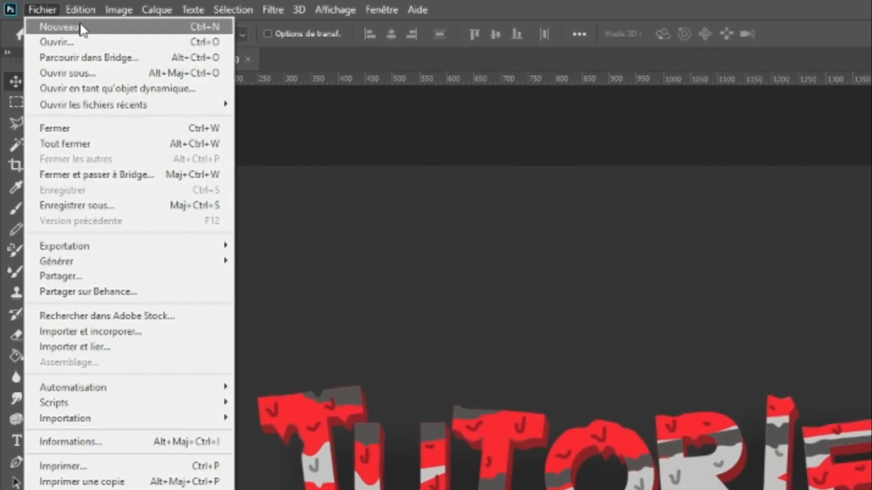
pyautogui.click(79, 26)
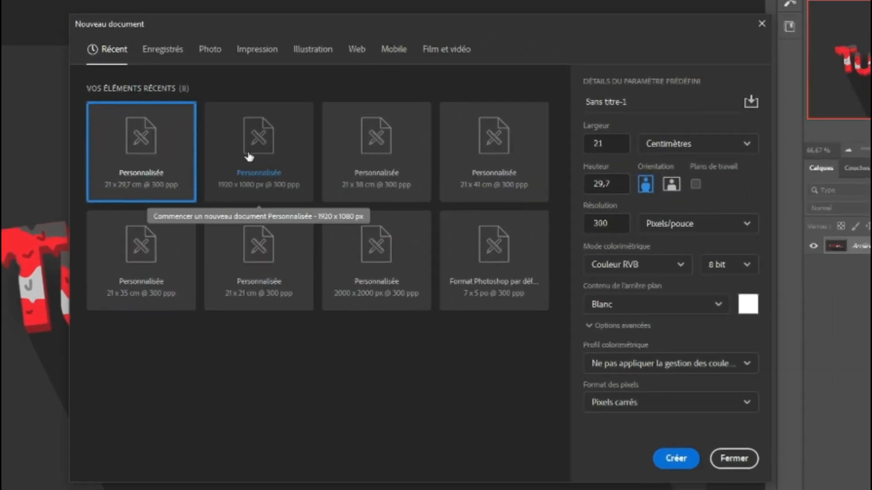
pyautogui.click(637, 329)
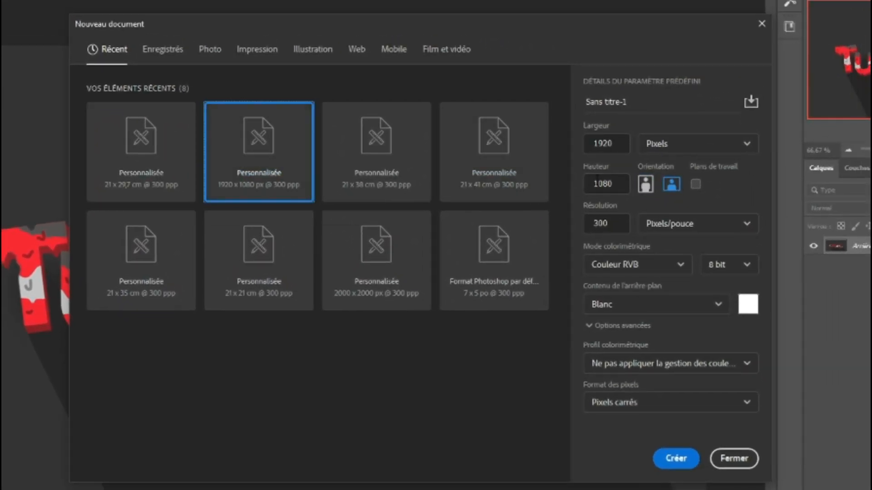
pyautogui.click(619, 150)
pyautogui.click(594, 440)
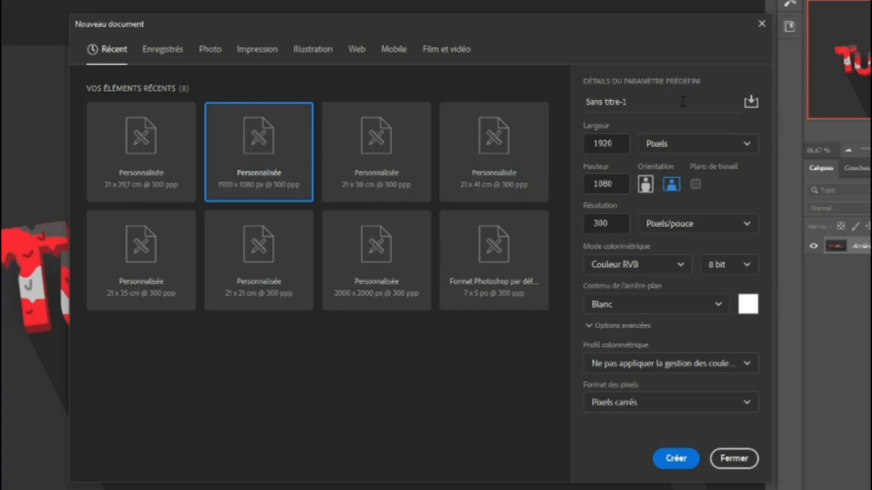
pyautogui.click(677, 458)
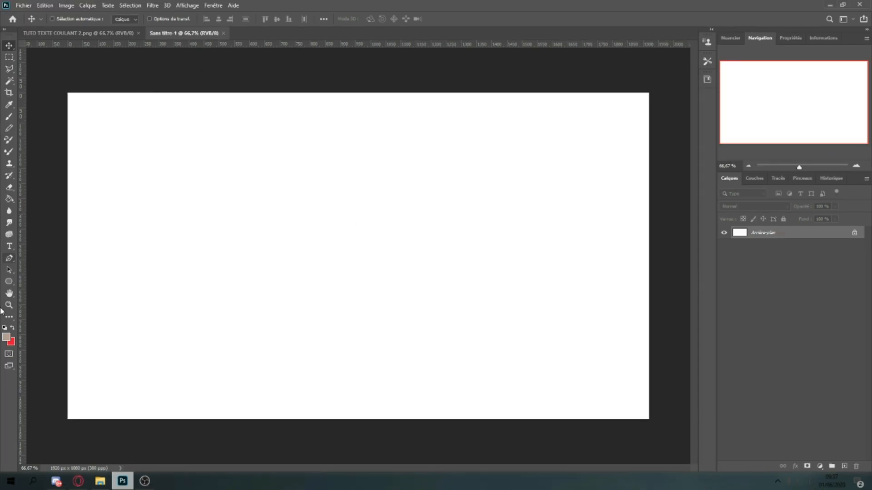
# Sample the dark grey background of TUTO TEXTE COULANT 2.png and fill the new document's background with it
pyautogui.click(64, 32)
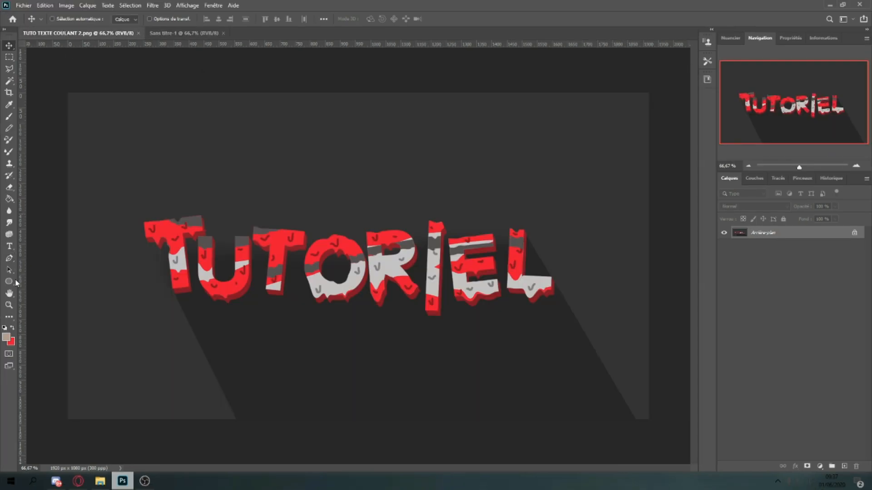
pyautogui.click(10, 107)
pyautogui.click(188, 173)
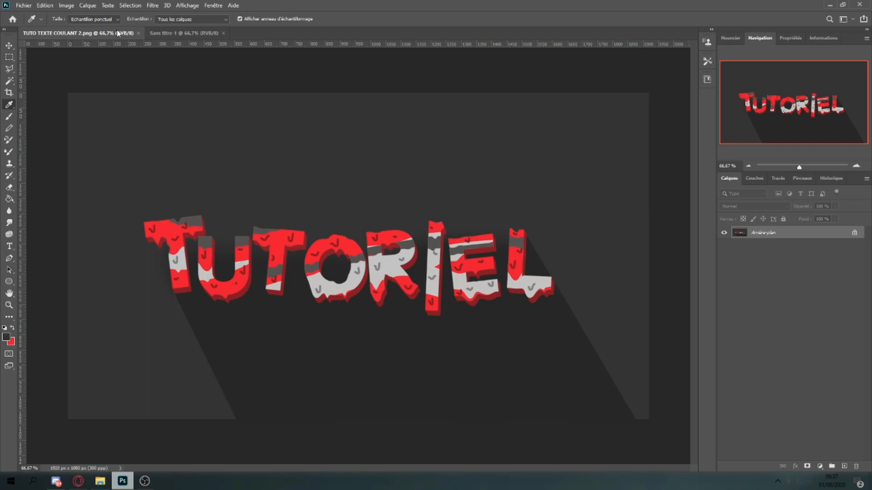
pyautogui.click(181, 33)
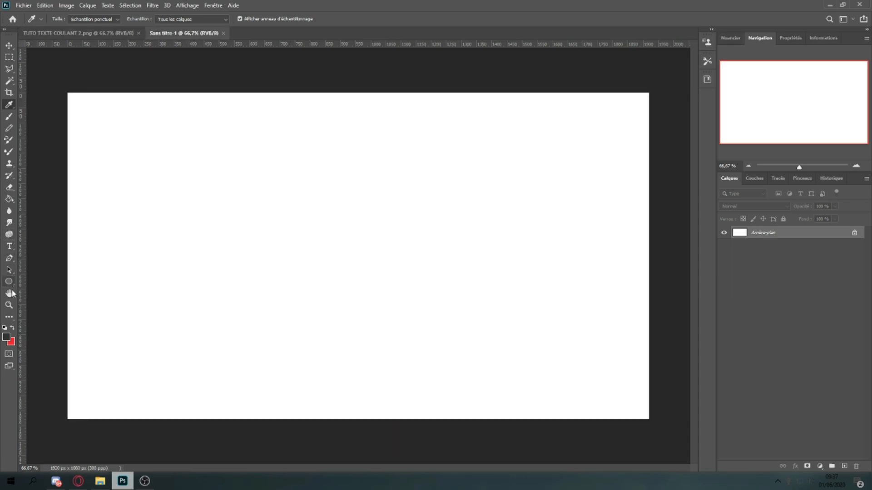
pyautogui.click(9, 199)
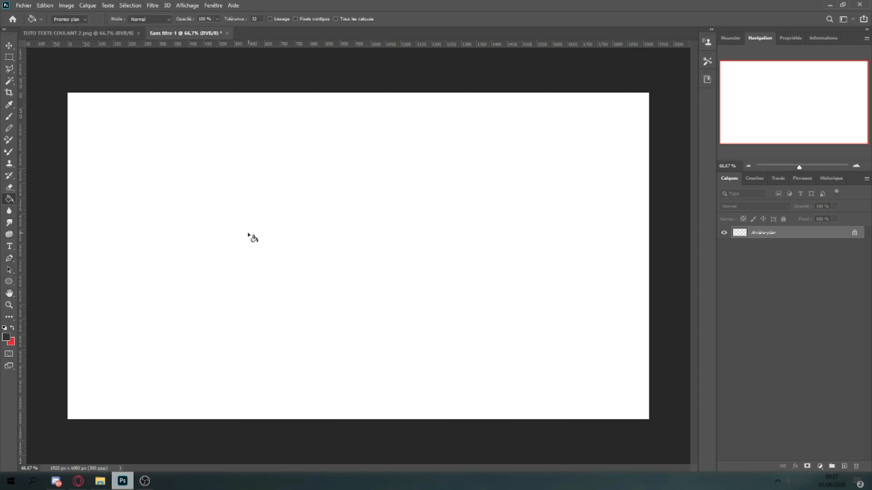
pyautogui.click(255, 241)
# Check the hexadecimal code of the foreground colour used for the background fill
pyautogui.click(6, 337)
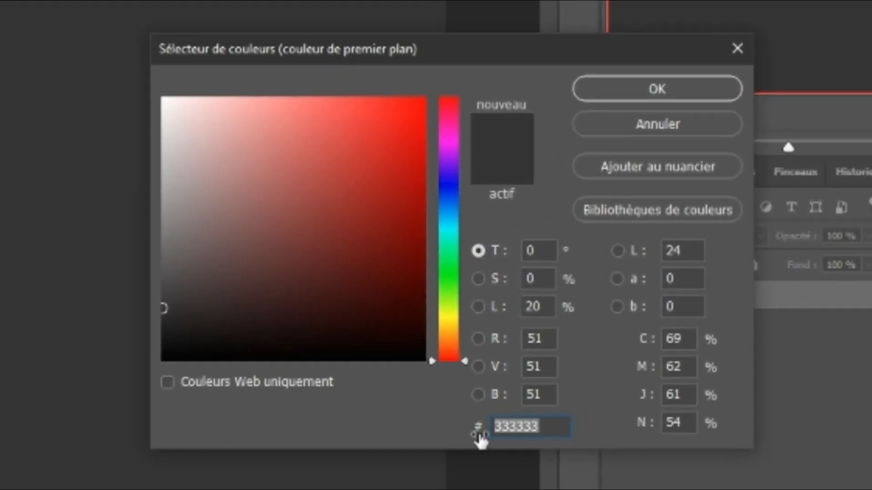
pyautogui.click(692, 293)
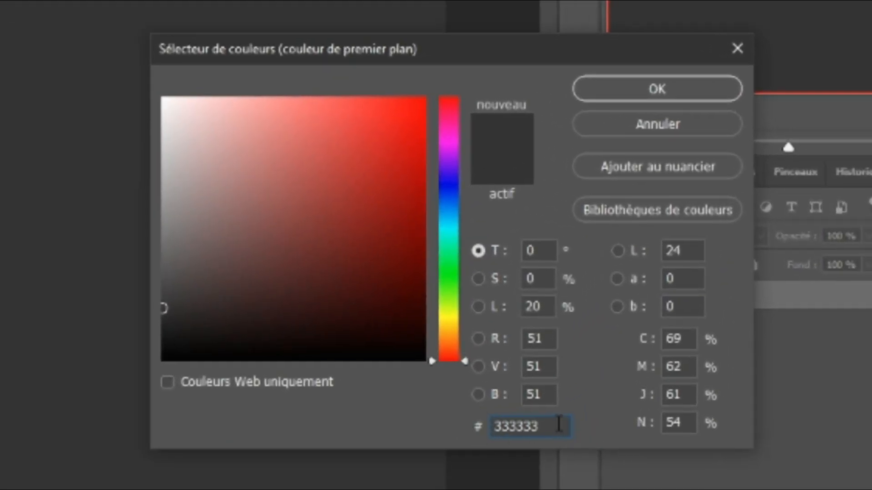
pyautogui.moveTo(558, 424); pyautogui.dragTo(331, 421)
pyautogui.click(546, 432)
pyautogui.press('Return')
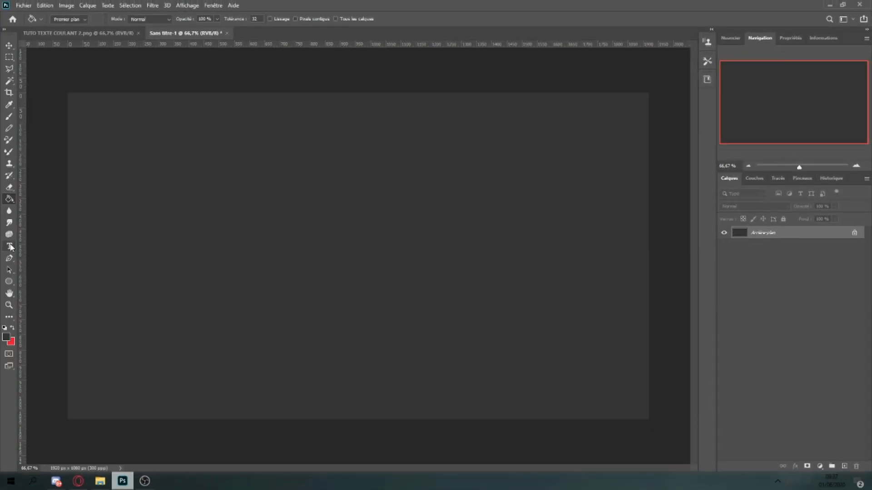
# Add a text layer reading "TUTORIEL" in Mark Pro Heavy at 36 pt
pyautogui.click(10, 247)
pyautogui.click(194, 248)
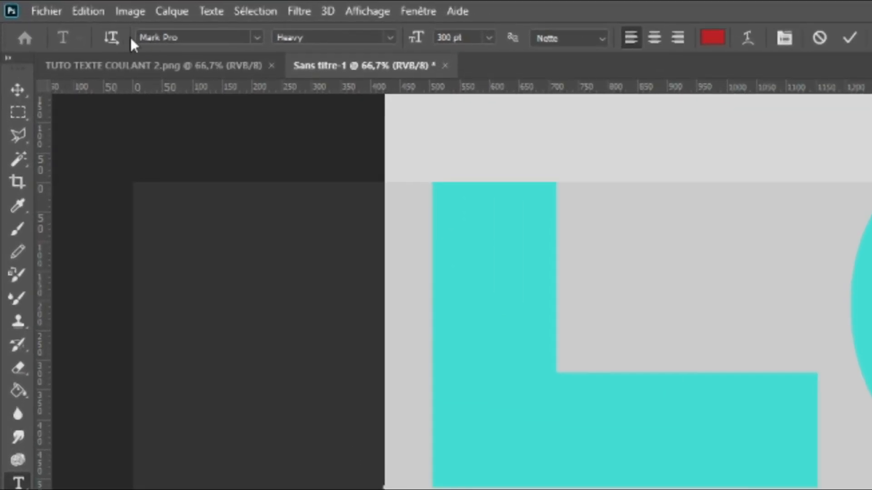
pyautogui.click(97, 18)
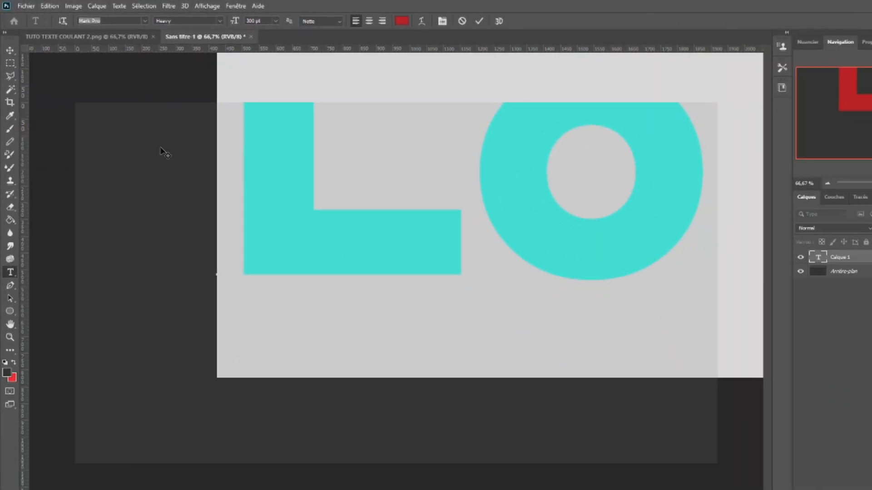
pyautogui.click(275, 21)
pyautogui.click(266, 115)
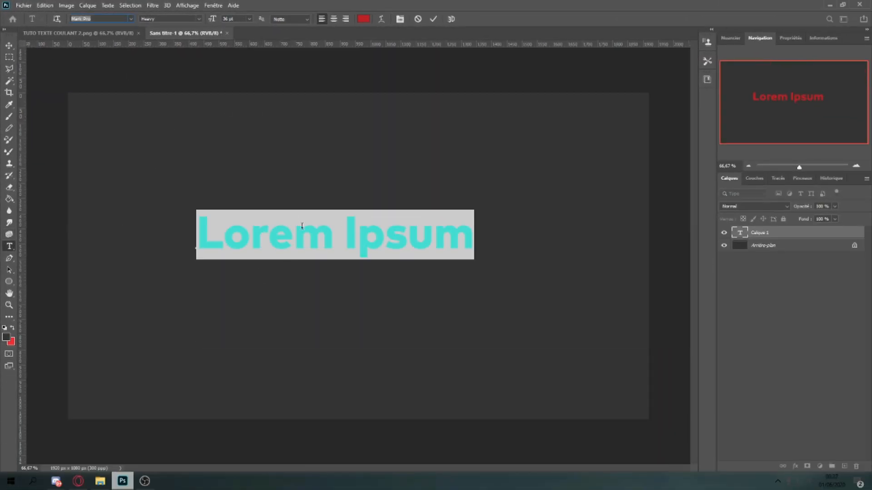
pyautogui.click(386, 234)
pyautogui.moveTo(475, 235); pyautogui.dragTo(132, 222)
pyautogui.write('TUTORIEL')
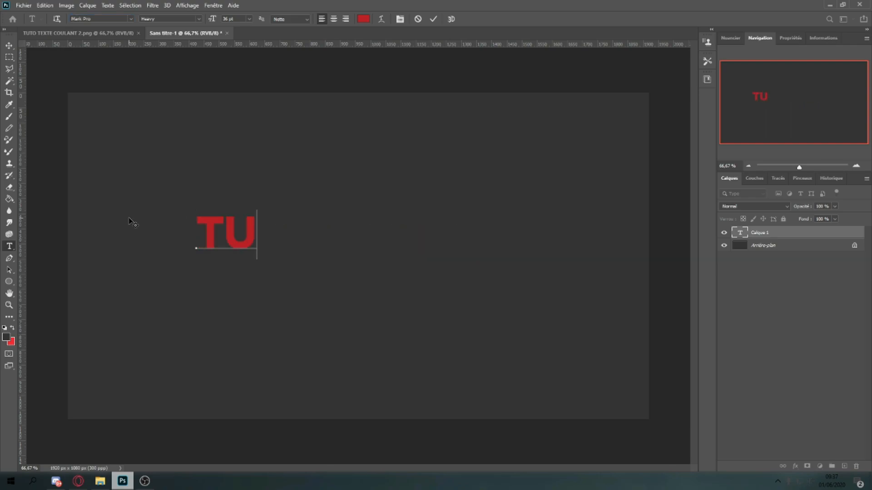
# Scale up the TUTORIEL text and move it to the middle of the canvas
pyautogui.click(9, 46)
pyautogui.hotkey('ctrl', 't')
pyautogui.moveTo(419, 210); pyautogui.dragTo(591, 164)
pyautogui.moveTo(492, 209); pyautogui.dragTo(456, 257)
pyautogui.click(9, 47)
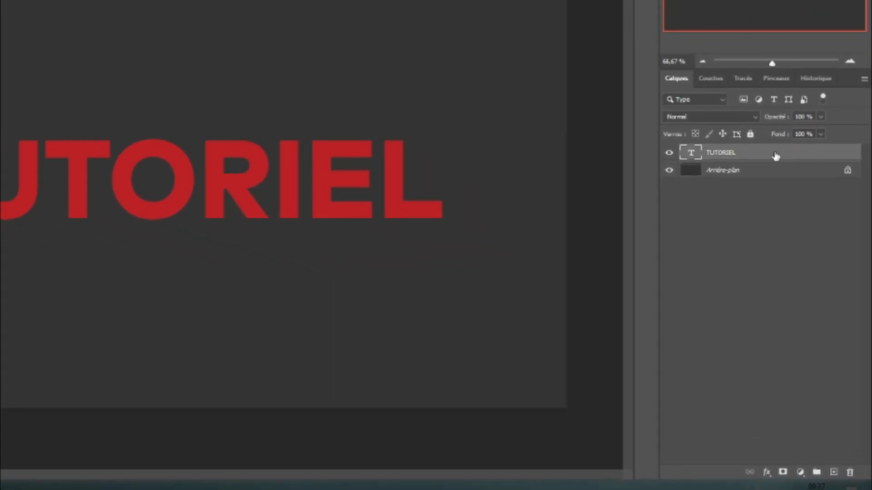
# Apply a white colour overlay to the TUTORIEL text layer
pyautogui.doubleClick(775, 155)
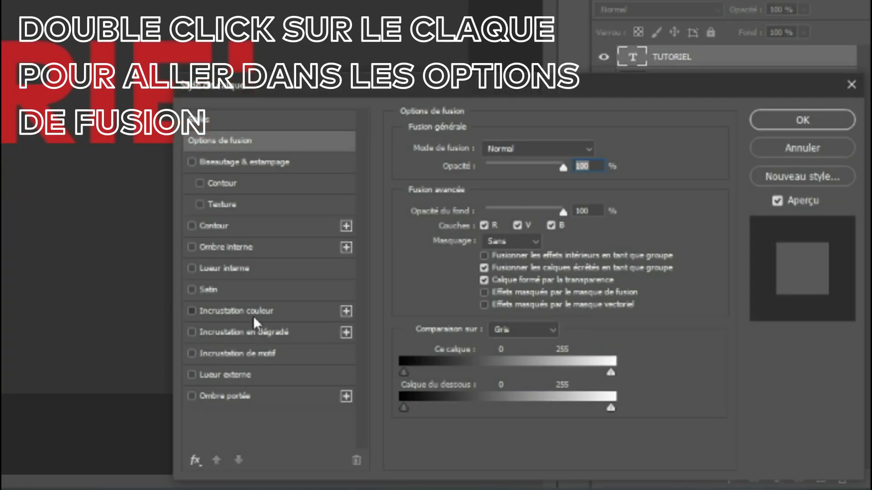
pyautogui.click(253, 312)
pyautogui.click(606, 150)
pyautogui.click(245, 1)
pyautogui.click(672, 1)
pyautogui.click(803, 121)
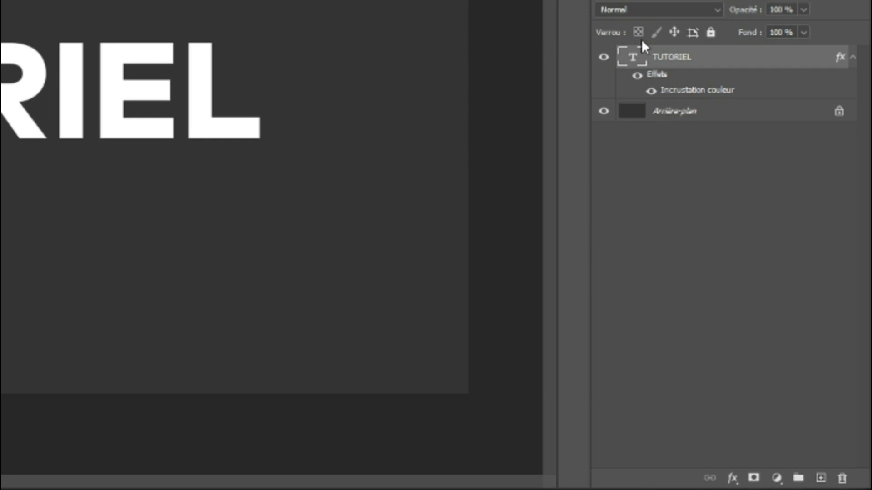
# Set the TUTORIEL text layer's opacity to 50% in its blending options
pyautogui.doubleClick(747, 61)
pyautogui.moveTo(550, 170); pyautogui.dragTo(526, 169)
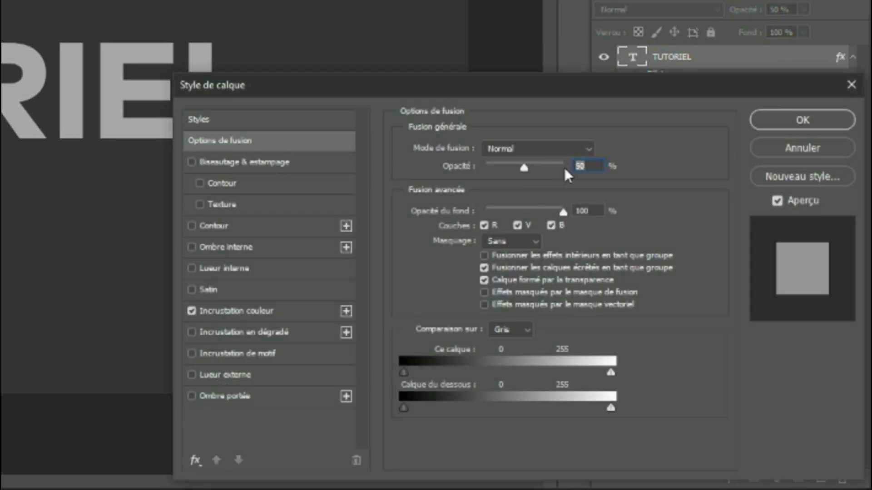
pyautogui.click(768, 113)
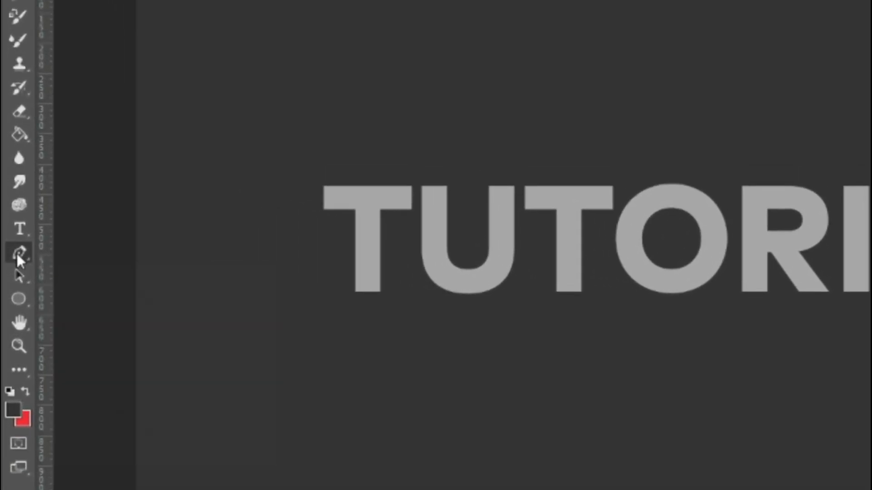
# Use the Pen tool in Shape (Forme) mode to draw a wavy curved edge across the upper part of the TUTORIEL letters
pyautogui.click(12, 256)
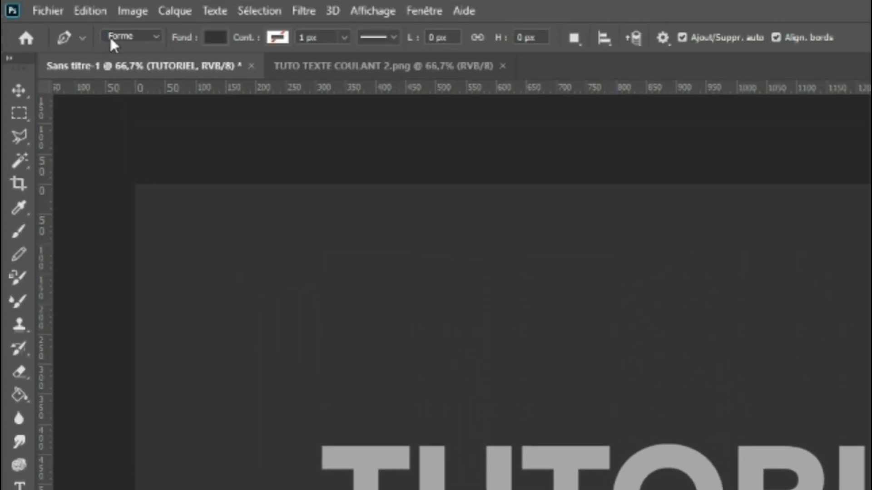
pyautogui.click(111, 39)
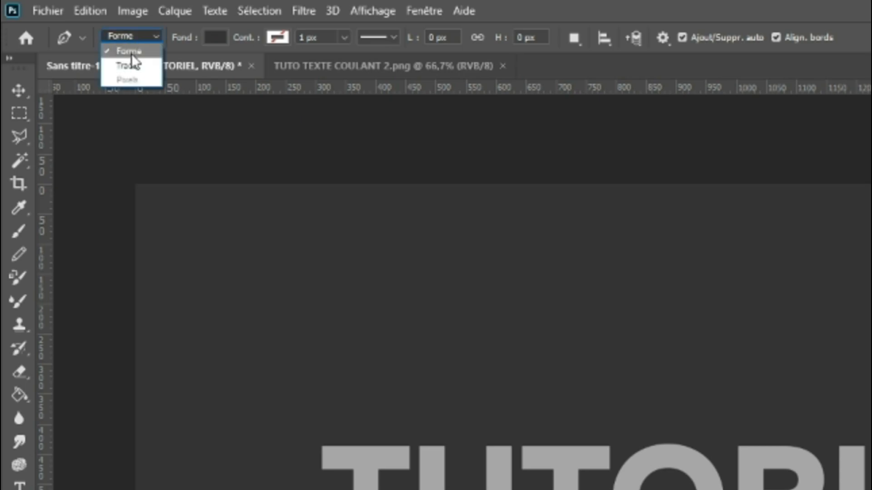
pyautogui.click(124, 49)
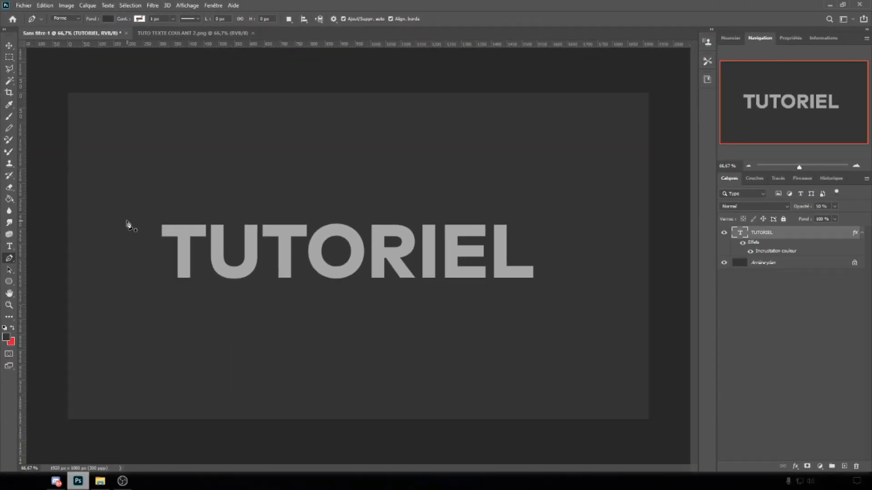
pyautogui.click(121, 221)
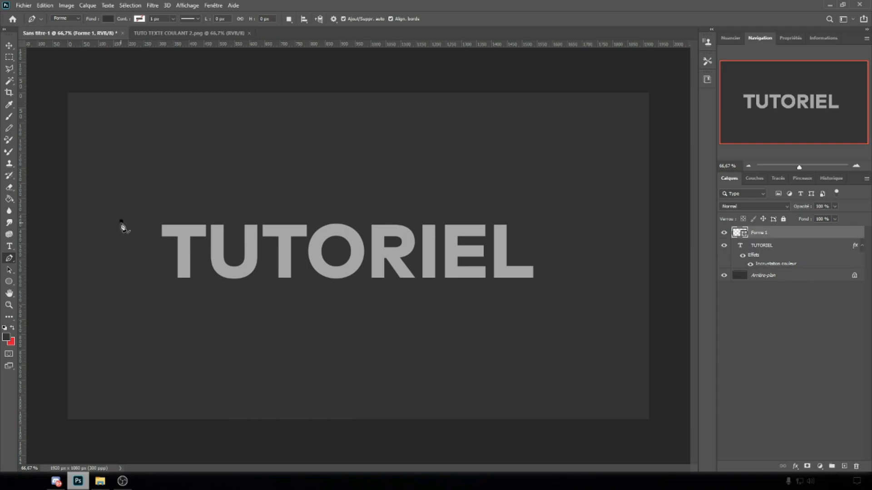
pyautogui.moveTo(338, 211); pyautogui.dragTo(431, 139)
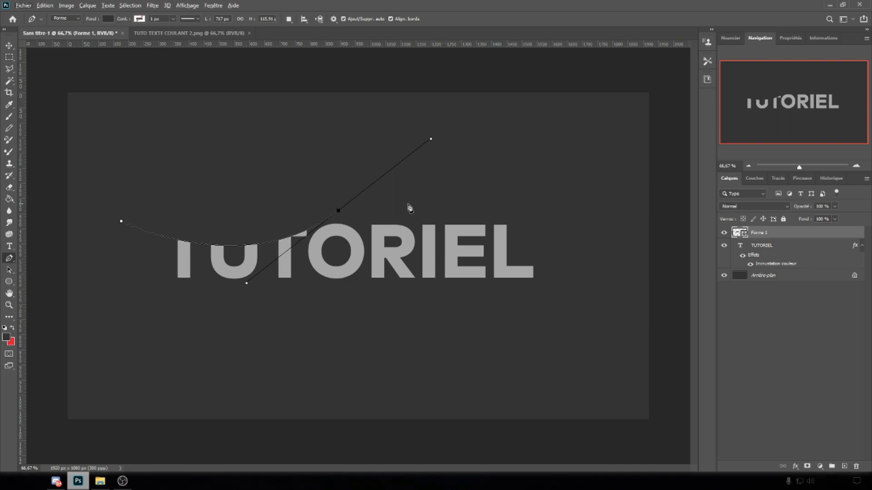
pyautogui.press('alt')
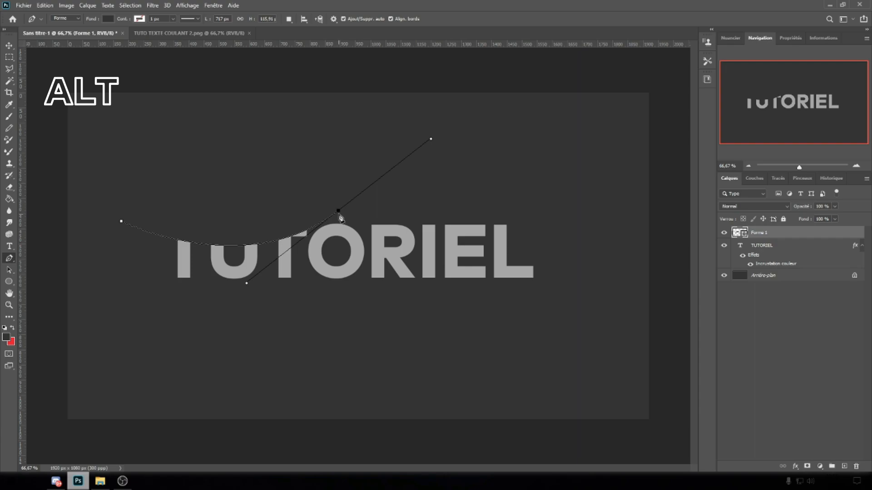
pyautogui.moveTo(532, 238); pyautogui.dragTo(605, 205)
pyautogui.moveTo(558, 260); pyautogui.dragTo(648, 311)
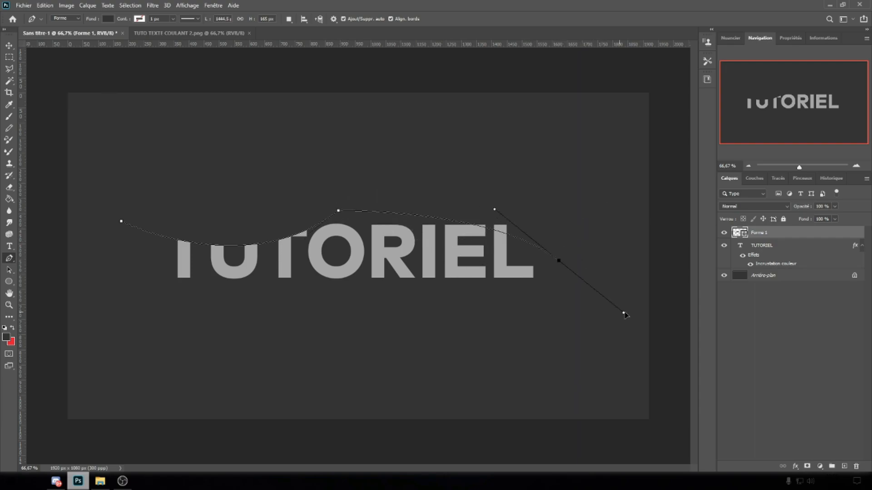
# Finish the pen shape's outline with points in the area above the text, back towards its starting point
pyautogui.click(590, 220)
pyautogui.click(457, 121)
pyautogui.moveTo(321, 140); pyautogui.dragTo(310, 146)
pyautogui.click(9, 46)
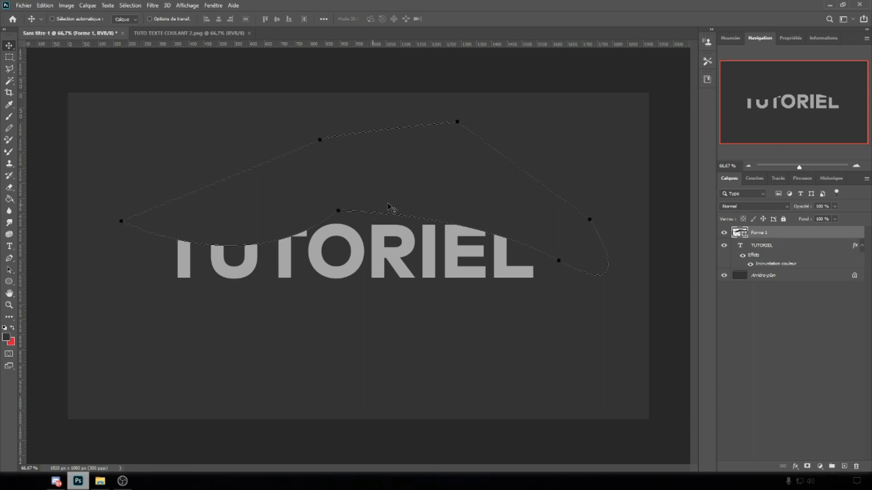
# Move the Forme 1 layer below the TUTORIEL text layer and give it a red e71532 colour overlay
pyautogui.moveTo(751, 233); pyautogui.dragTo(793, 277)
pyautogui.doubleClick(800, 165)
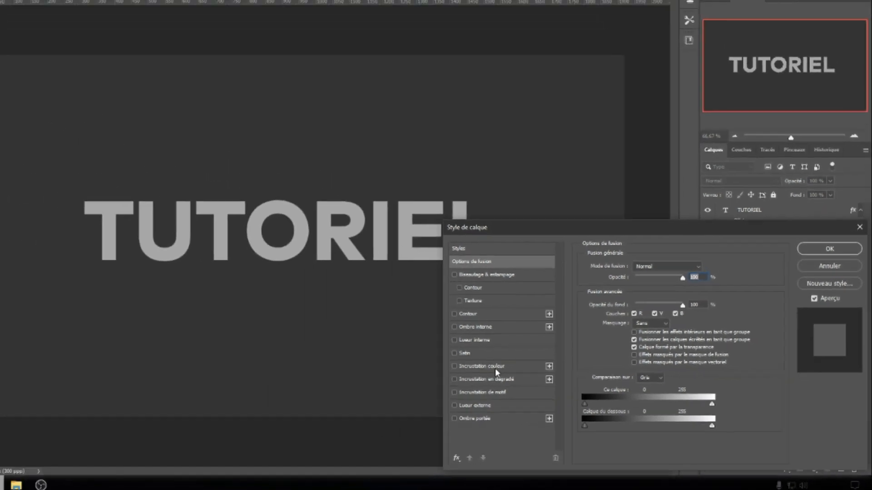
pyautogui.click(497, 371)
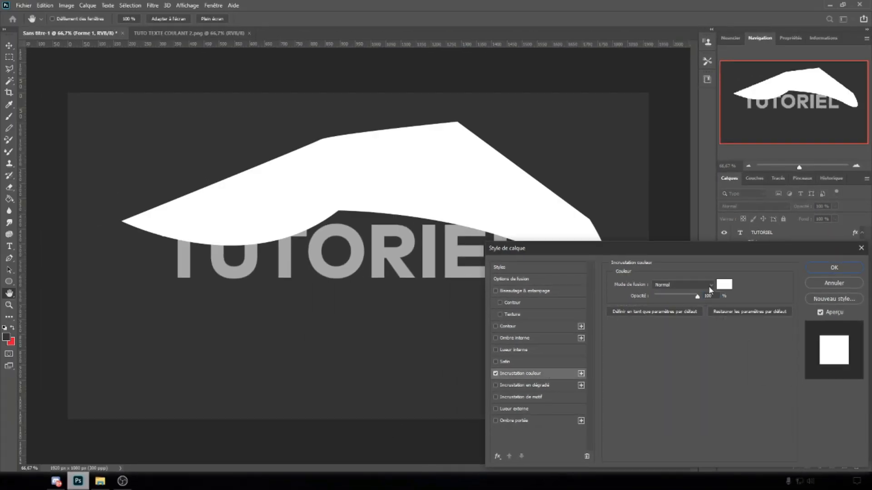
pyautogui.click(723, 286)
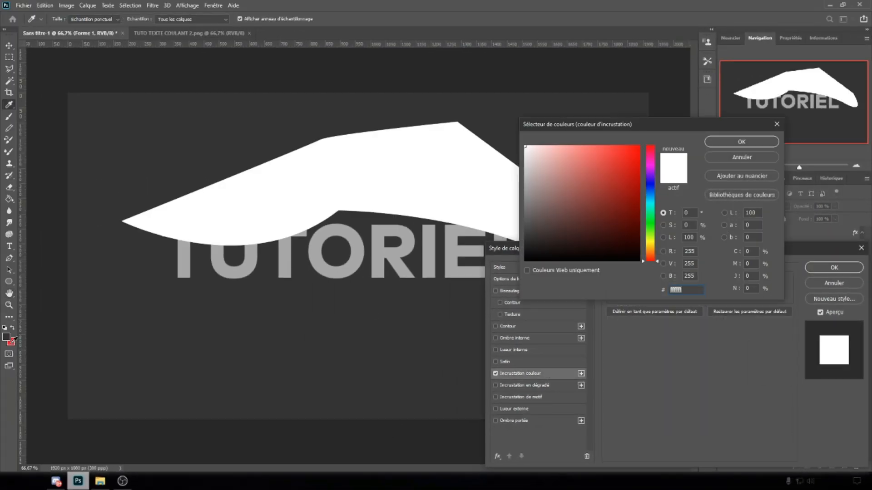
pyautogui.click(13, 341)
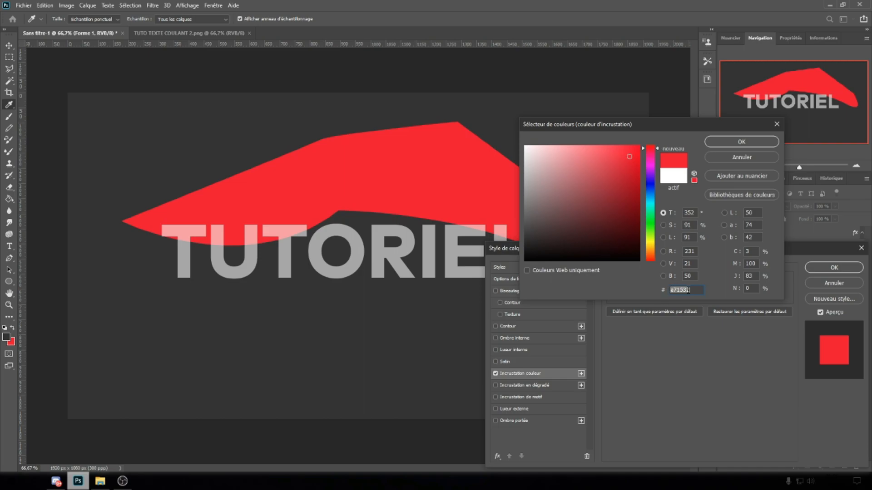
pyautogui.click(740, 142)
pyautogui.click(834, 267)
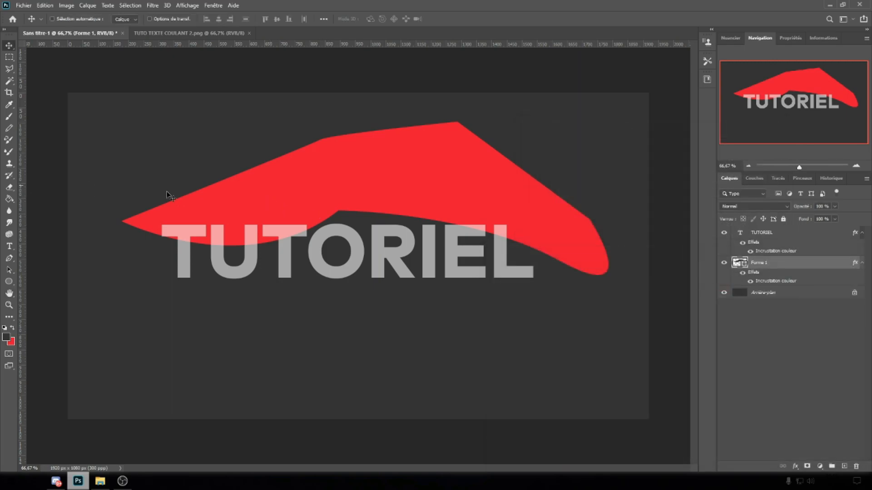
# Create a new layer directly above the Arrière-plan background, beneath the red shape, for another pen shape
pyautogui.press('p')
pyautogui.click(791, 293)
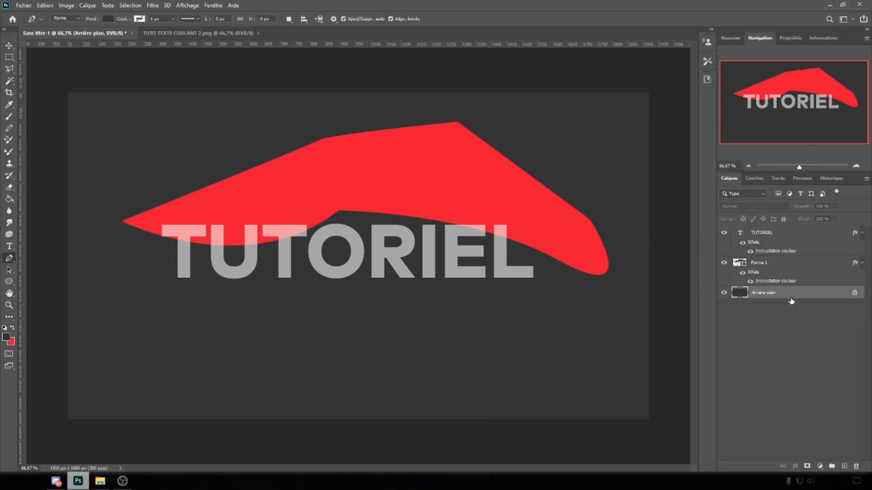
pyautogui.hotkey('ctrl', 'shift', 'n')
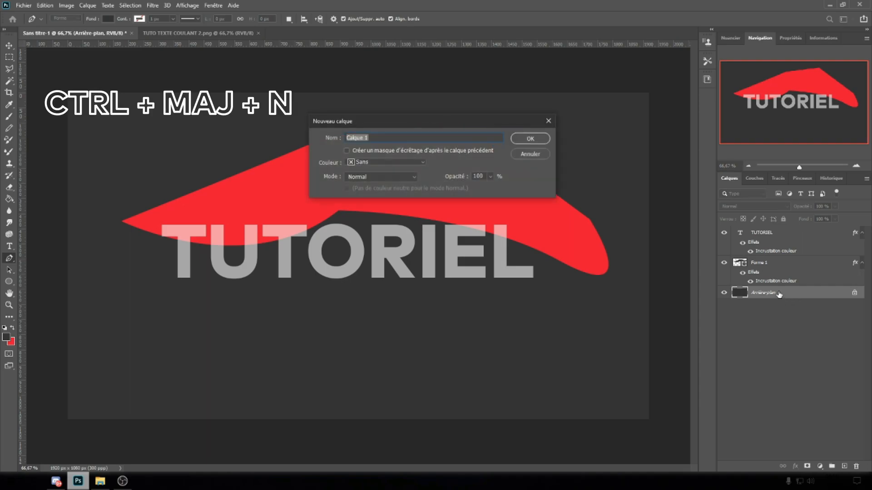
pyautogui.click(522, 140)
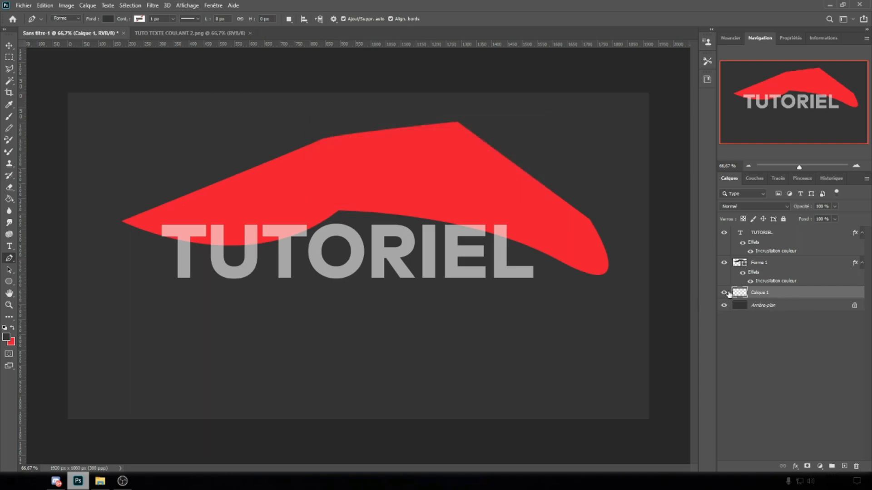
# Draw a second closed wavy Pen shape whose lower edge crosses the TUTORIEL letters slightly below the red shape's edge
pyautogui.moveTo(367, 239); pyautogui.dragTo(512, 187)
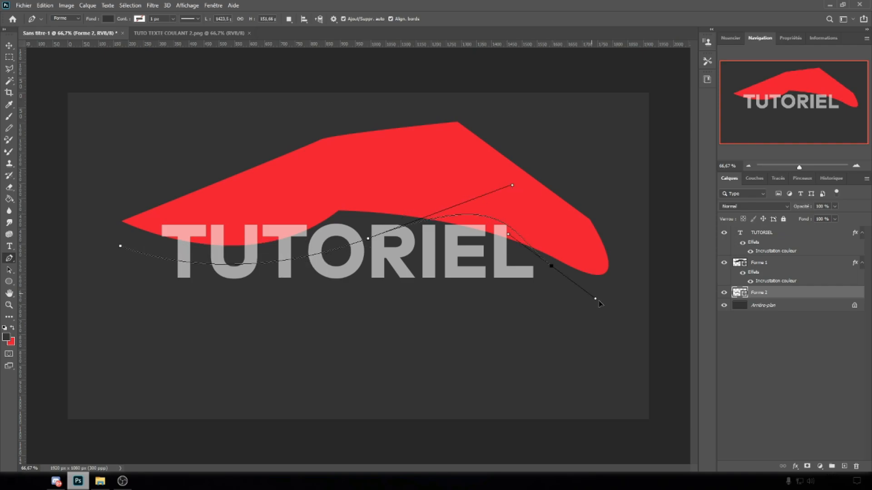
pyautogui.moveTo(598, 286); pyautogui.dragTo(693, 288)
pyautogui.moveTo(543, 198); pyautogui.dragTo(348, 160)
# Give the Forme 2 layer a grey 989595 colour overlay
pyautogui.press('v')
pyautogui.doubleClick(801, 295)
pyautogui.click(529, 373)
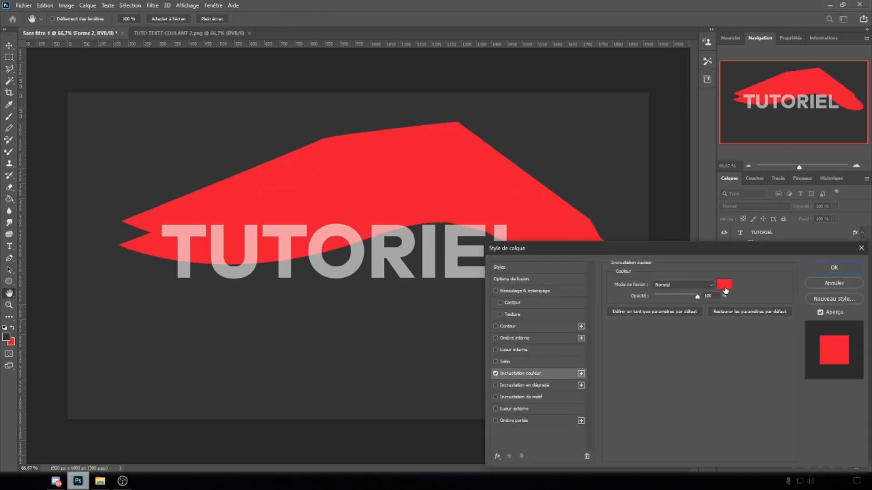
pyautogui.click(724, 285)
pyautogui.click(527, 192)
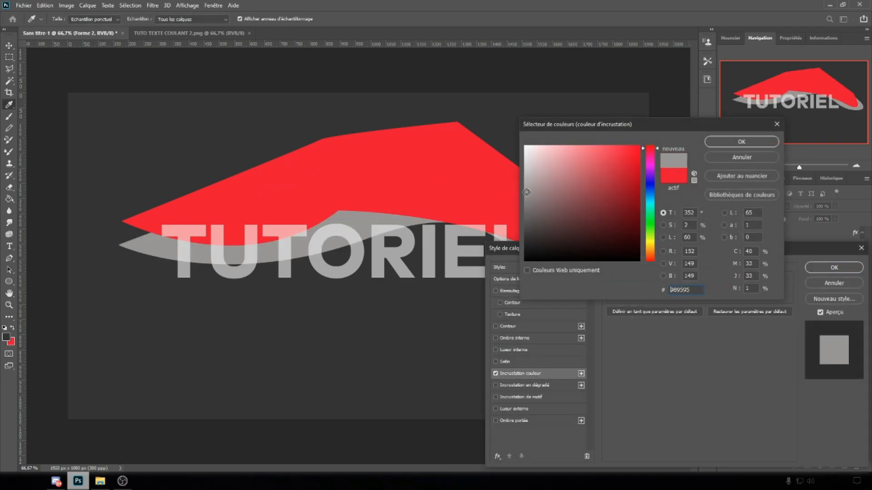
pyautogui.click(747, 143)
pyautogui.click(834, 268)
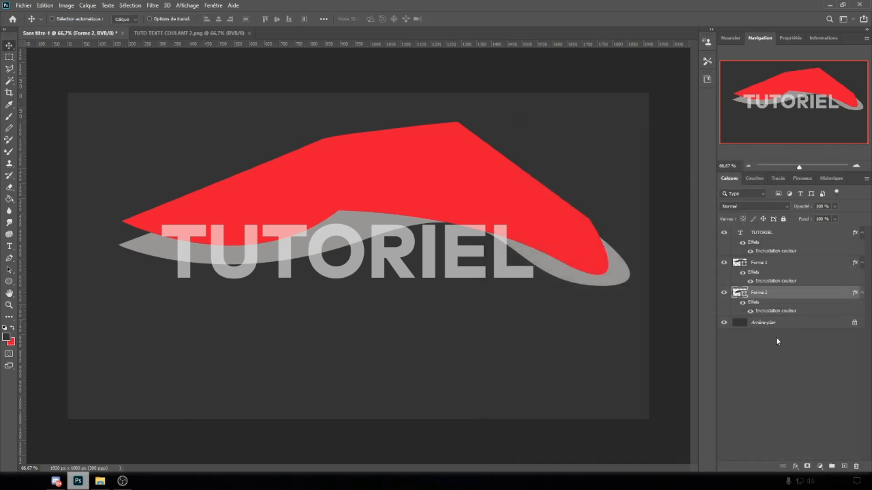
# Draw a third closed wavy Pen shape just above the background layer, with its lower edge running below the grey band
pyautogui.click(775, 323)
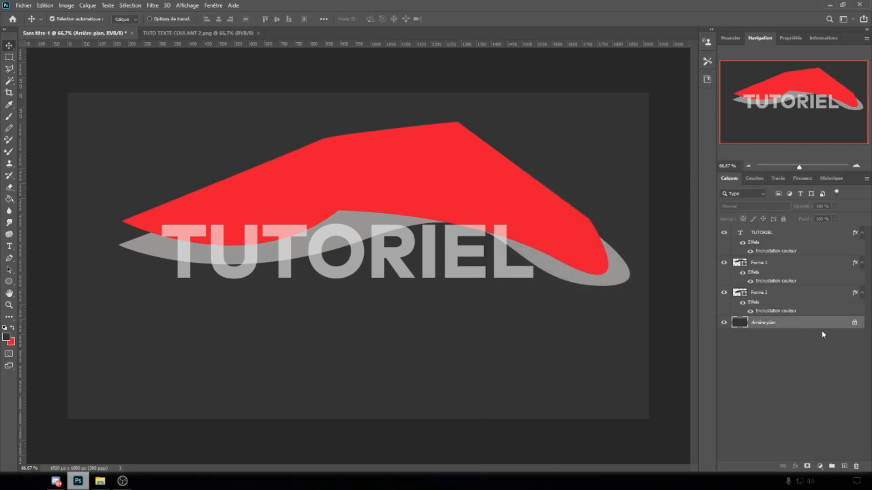
pyautogui.hotkey('ctrl', 'n')
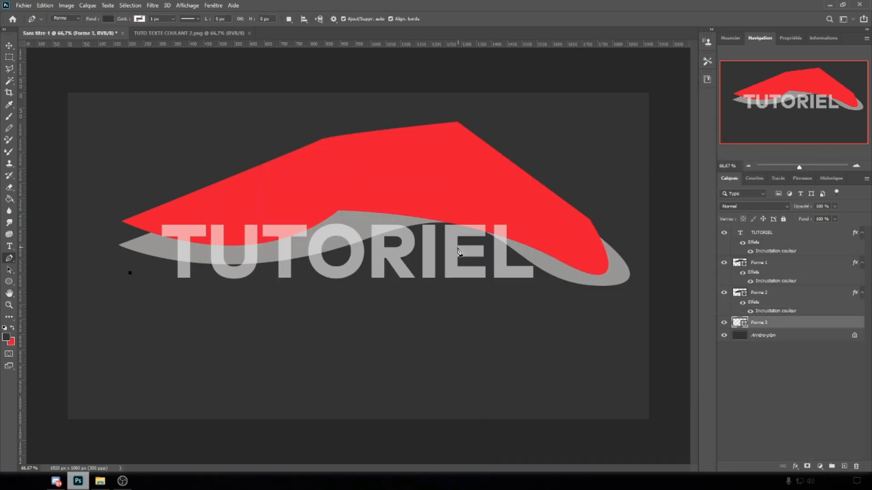
pyautogui.moveTo(454, 245); pyautogui.dragTo(545, 263)
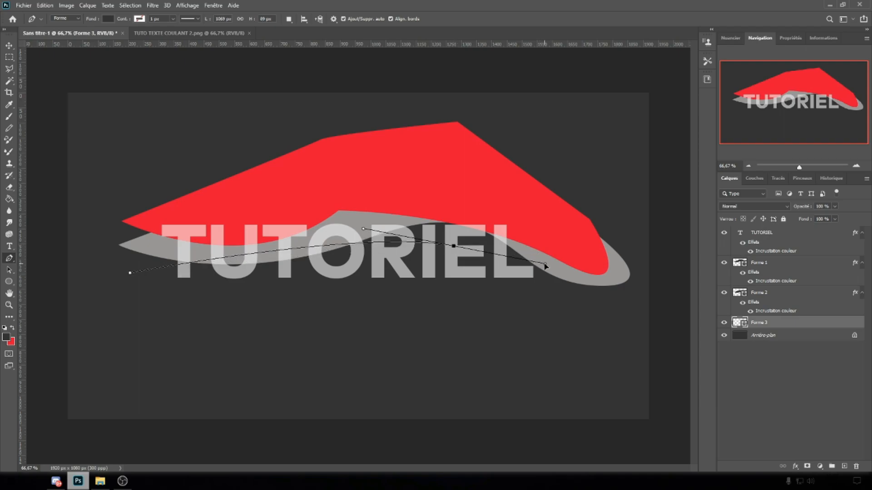
pyautogui.moveTo(581, 289); pyautogui.dragTo(649, 273)
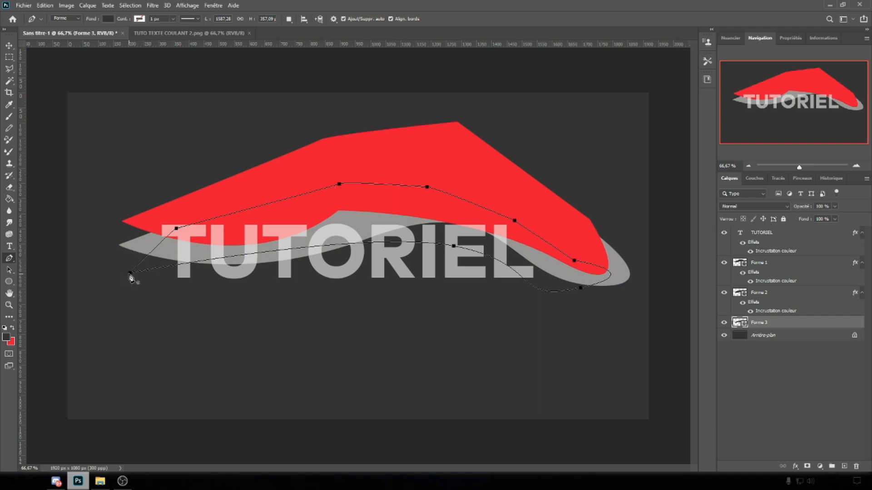
# Give the Forme 3 layer a colour overlay using the red sampled from the uppermost shape
pyautogui.click(10, 46)
pyautogui.doubleClick(820, 325)
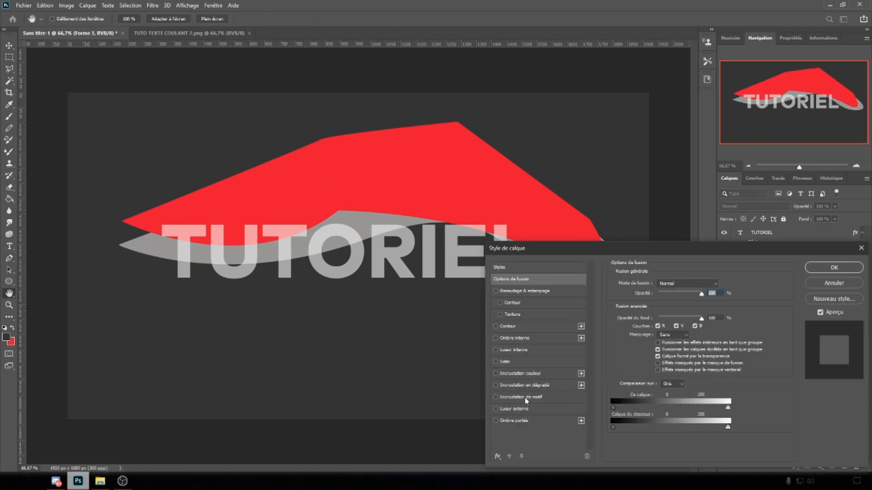
pyautogui.click(538, 374)
pyautogui.click(725, 288)
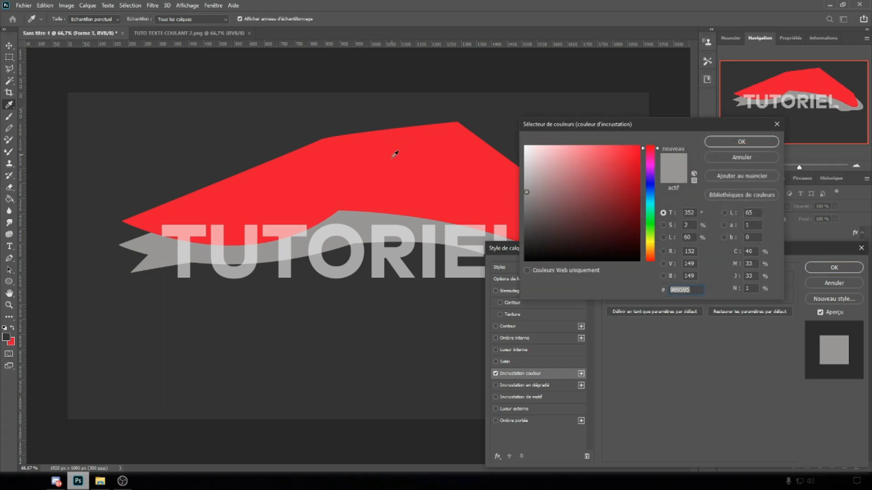
pyautogui.click(376, 156)
pyautogui.click(738, 141)
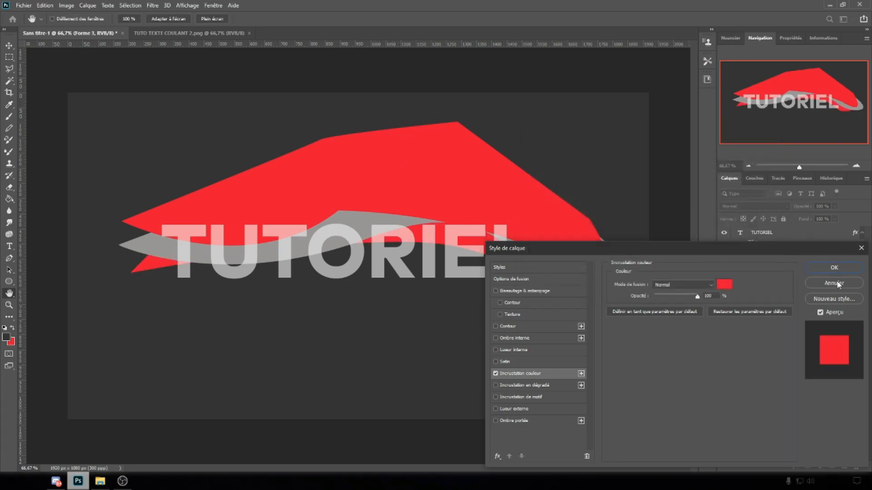
pyautogui.click(833, 268)
# Add further overlapping wavy Pen shapes beneath the previous ones, coloured grey and red, until they extend below the TUTORIEL letters
pyautogui.click(799, 352)
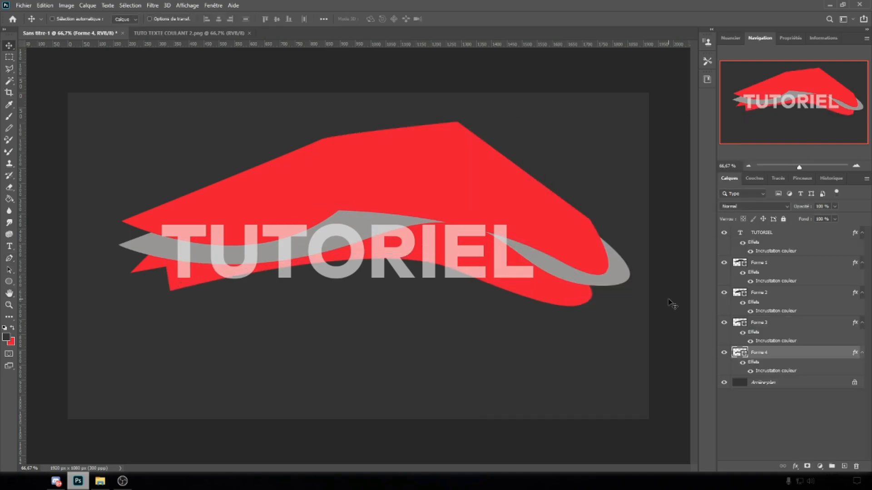
pyautogui.click(153, 293)
pyautogui.moveTo(565, 309); pyautogui.dragTo(593, 429)
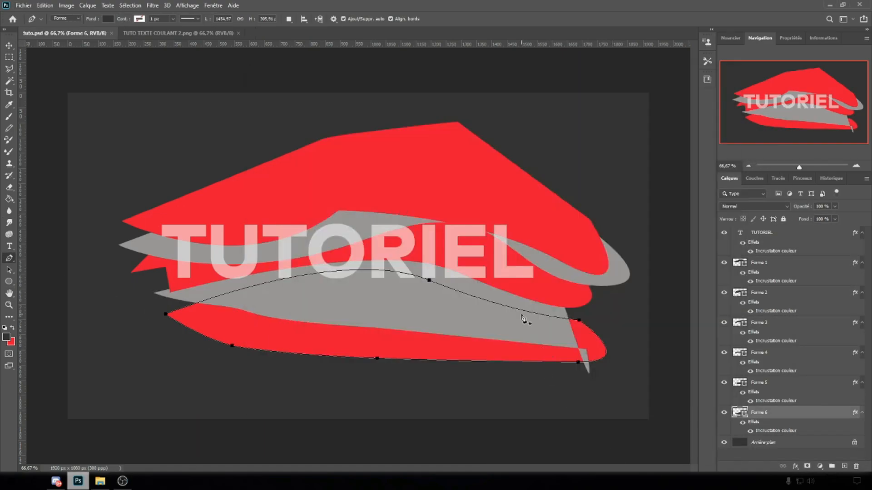
# Select all the shape layers from Forme 6 to Forme 1 and convert them into one smart object
pyautogui.click(756, 458)
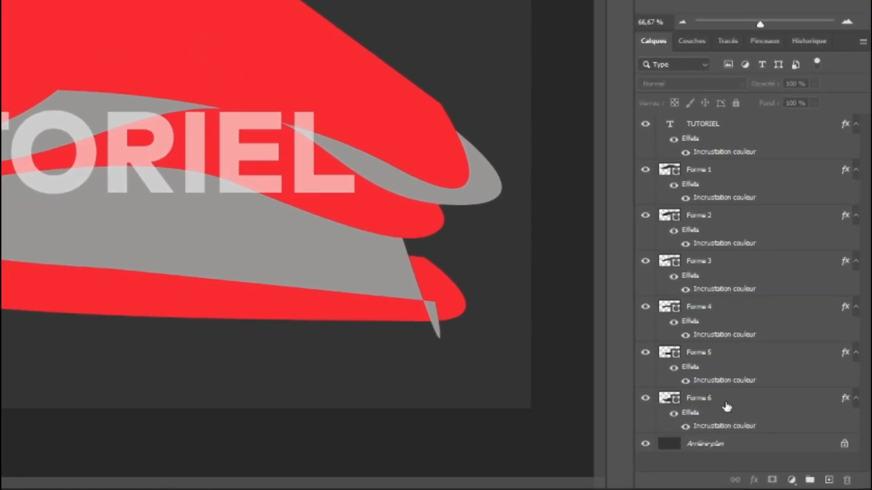
pyautogui.click(726, 407)
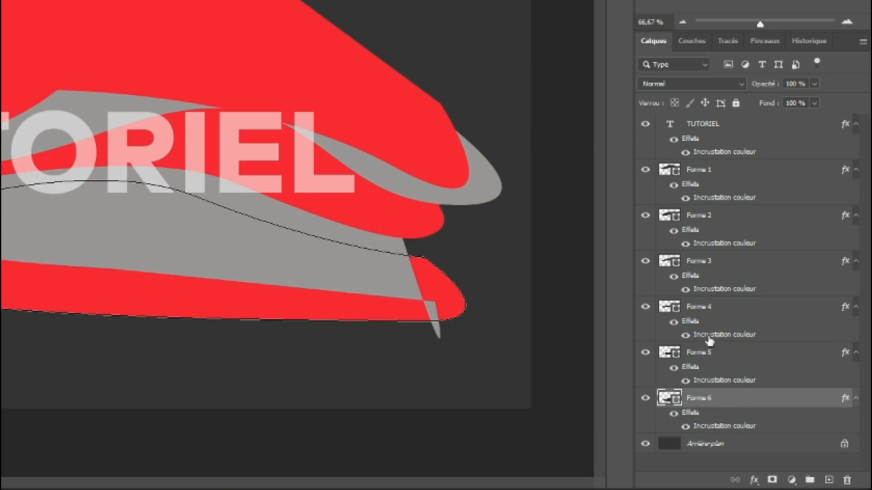
pyautogui.press('shift')
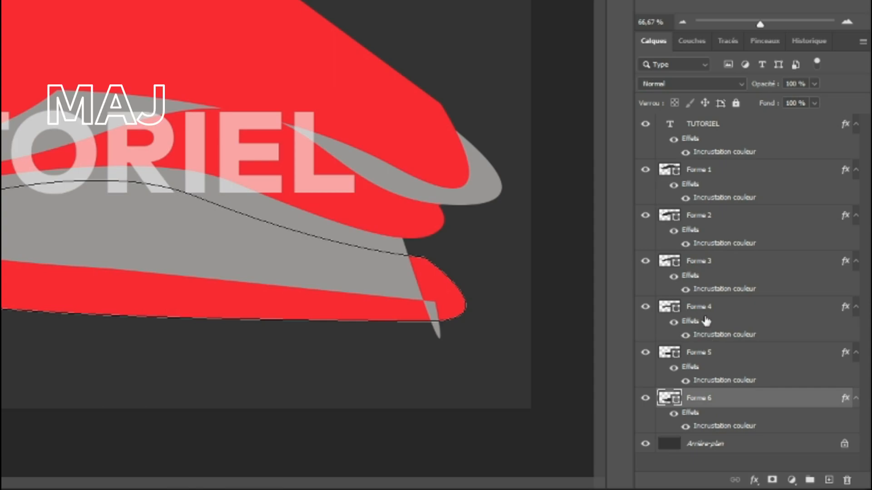
pyautogui.keyDown('shift'); pyautogui.click(725, 177); pyautogui.keyUp('shift')
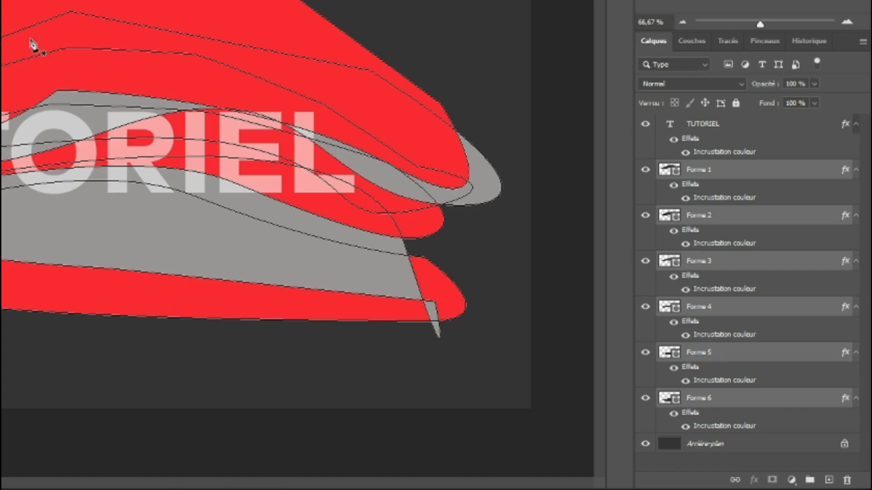
pyautogui.rightClick(741, 222)
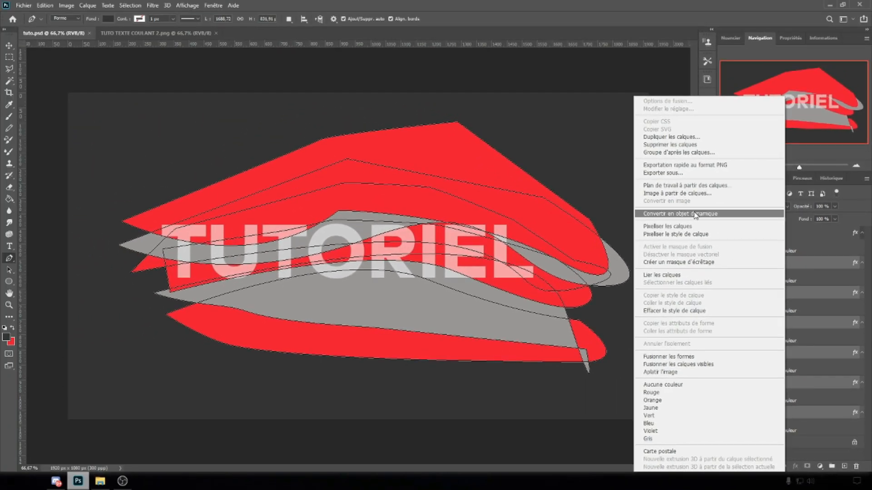
pyautogui.click(696, 214)
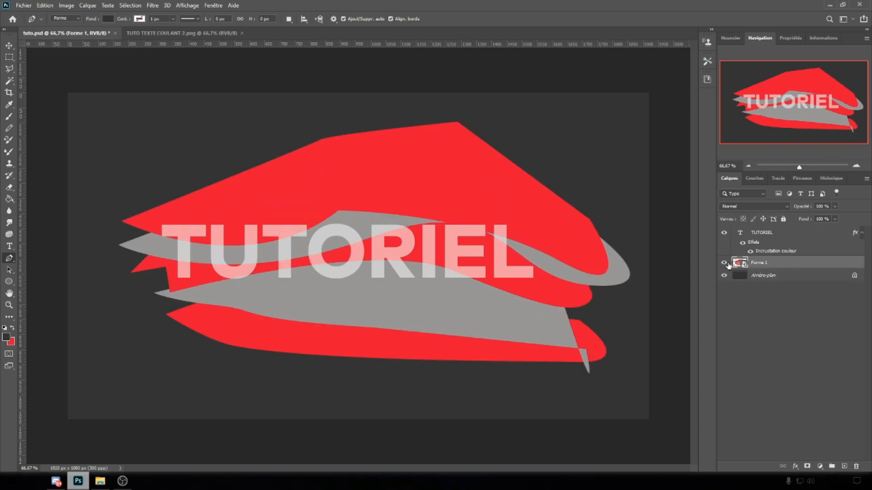
# Try moving the combined shapes as a single object, and undo the move
pyautogui.click(9, 46)
pyautogui.moveTo(326, 203); pyautogui.dragTo(345, 221)
pyautogui.hotkey('ctrl', 'z')
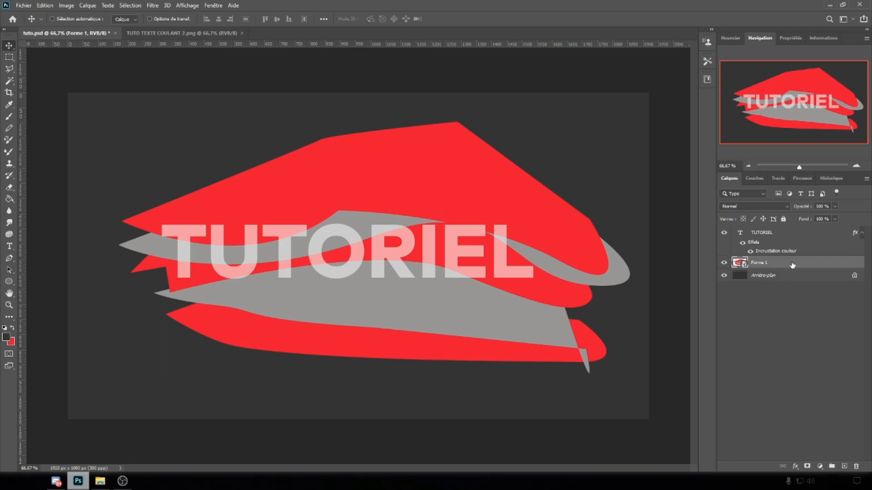
# Rasterize the combined Forme 1 layer, testing it with a small move that is undone
pyautogui.rightClick(788, 267)
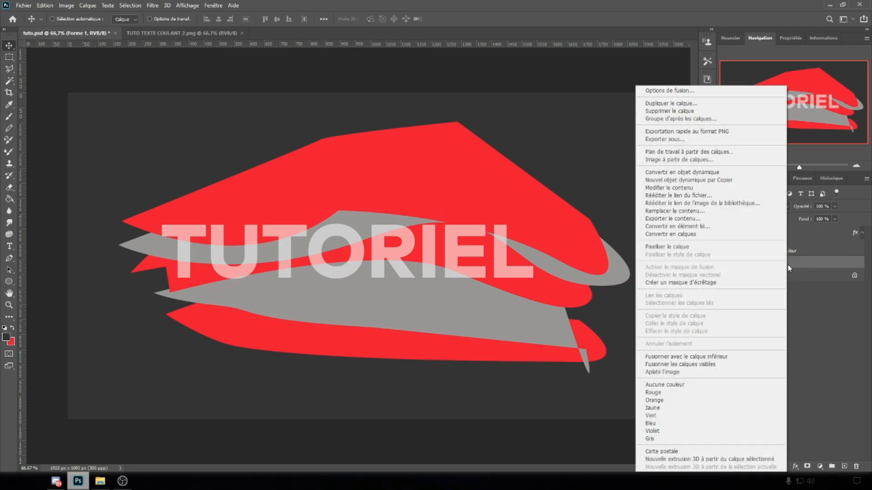
pyautogui.click(661, 248)
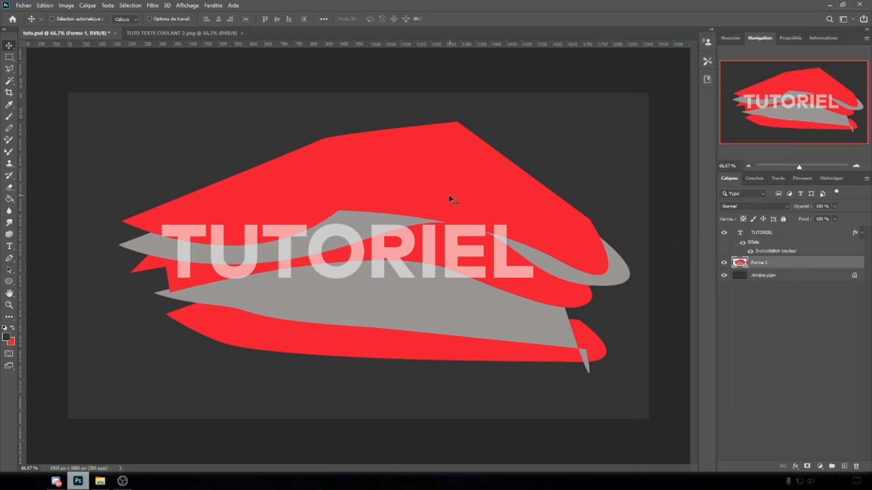
pyautogui.moveTo(349, 170)
pyautogui.mouseDown()
pyautogui.moveTo(406, 196)
pyautogui.moveTo(406, 176)
pyautogui.moveTo(332, 169)
pyautogui.mouseUp()
pyautogui.hotkey('ctrl', 'z')
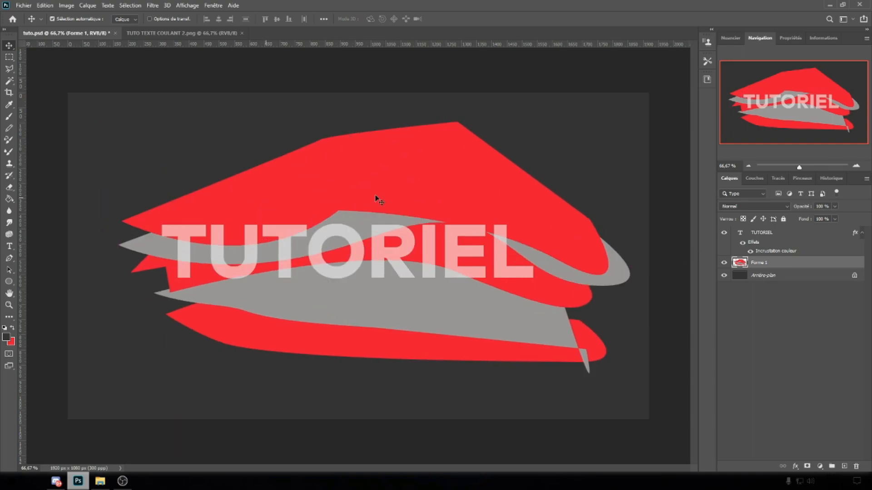
# Set the TUTORIEL text layer's opacity to 100% in its blending options
pyautogui.click(796, 233)
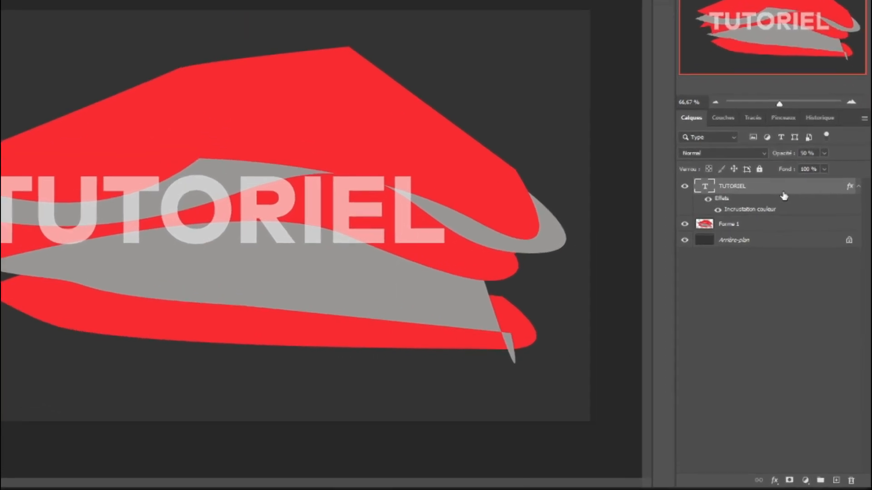
pyautogui.doubleClick(802, 239)
pyautogui.moveTo(628, 263); pyautogui.dragTo(678, 268)
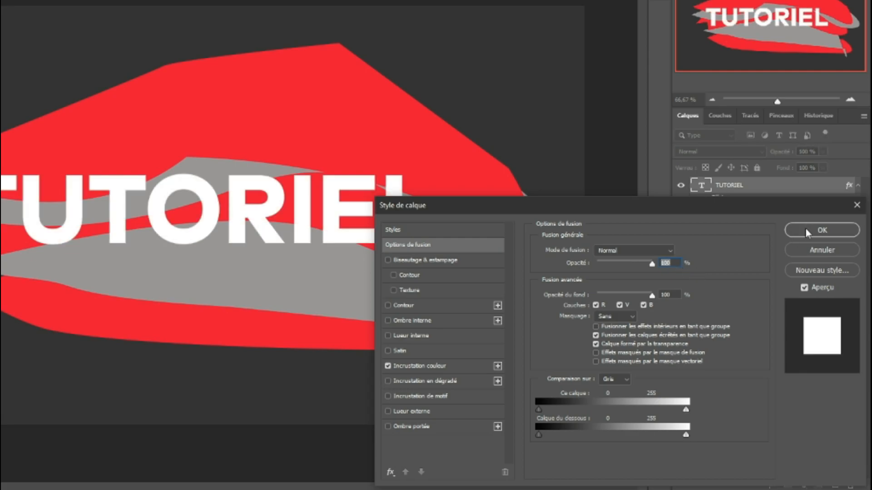
pyautogui.click(821, 230)
pyautogui.click(794, 229)
# Convert the TUTORIEL text layer to a smart object and rasterize it
pyautogui.click(712, 185)
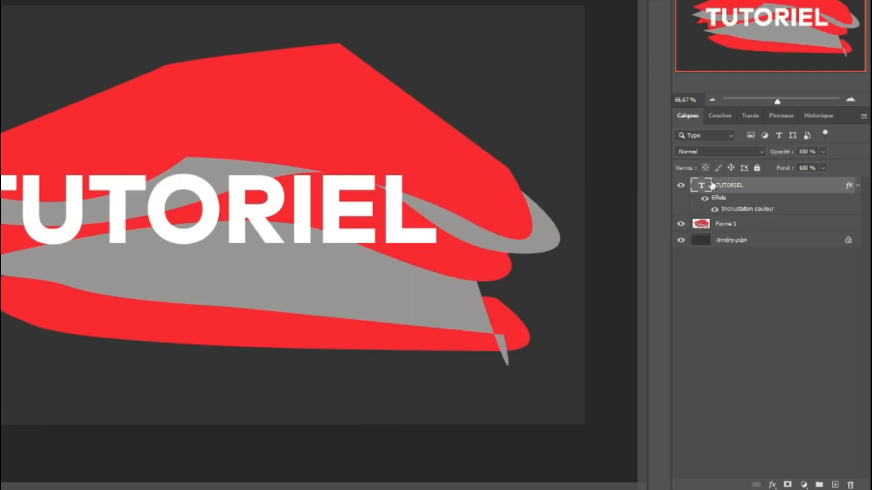
pyautogui.rightClick(712, 185)
pyautogui.click(611, 111)
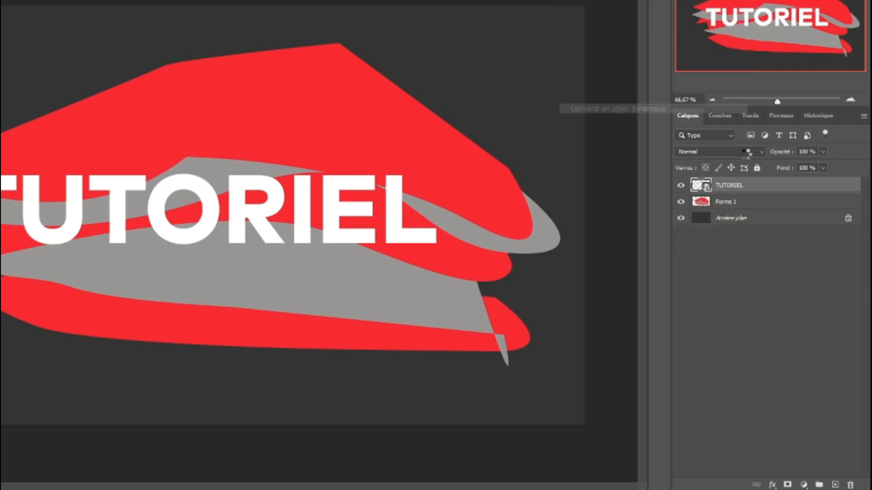
pyautogui.rightClick(758, 187)
pyautogui.click(617, 200)
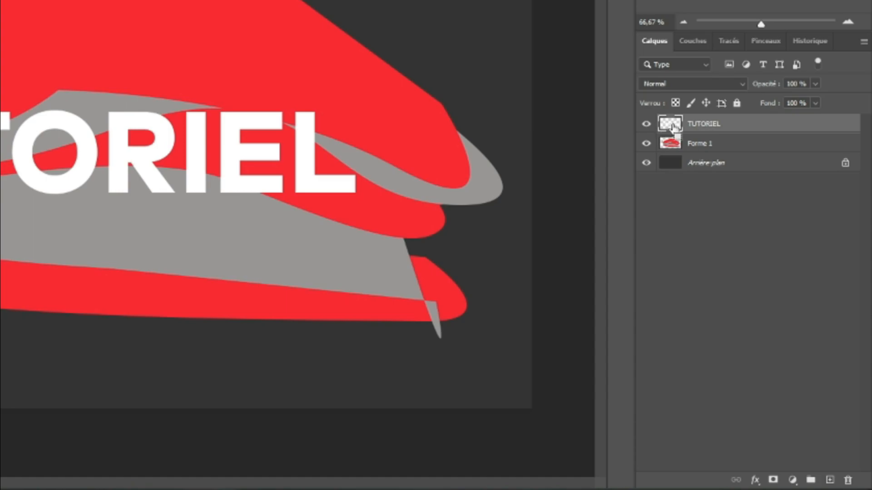
# Load the TUTORIEL letters' outline as a selection and invert it to cover everything outside the letters
pyautogui.keyDown('ctrl'); pyautogui.click(670, 126); pyautogui.keyUp('ctrl')
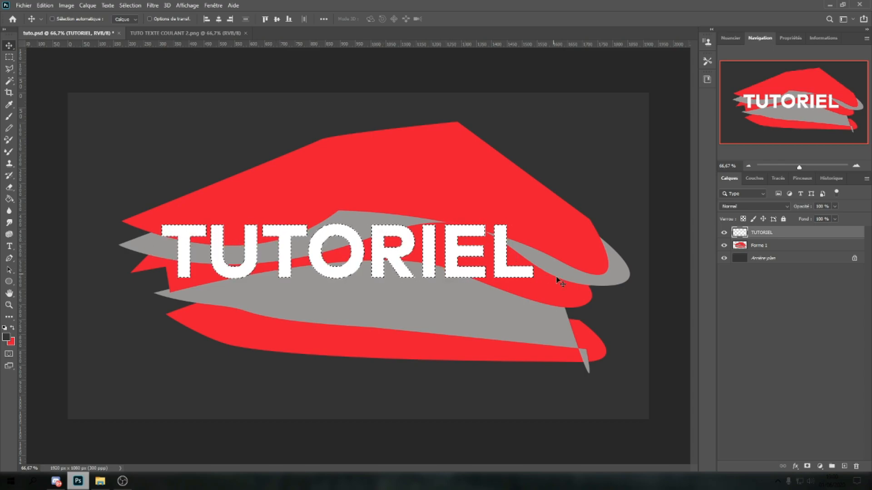
pyautogui.click(9, 69)
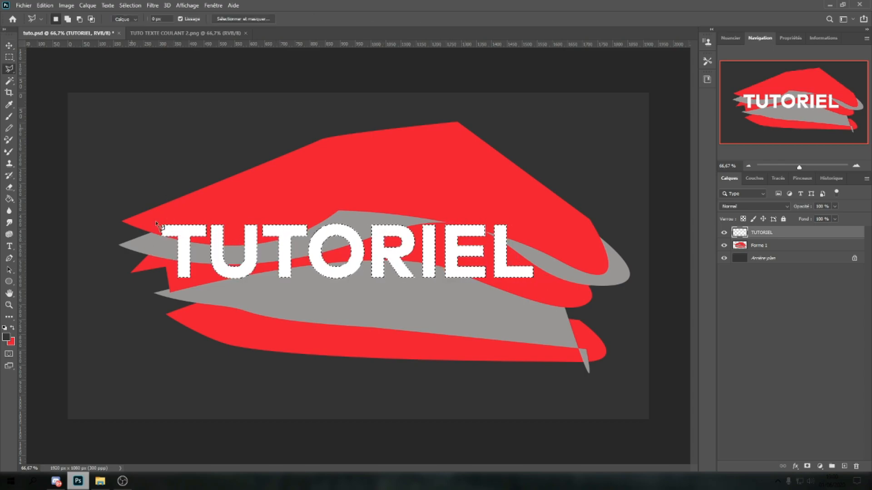
pyautogui.rightClick(188, 236)
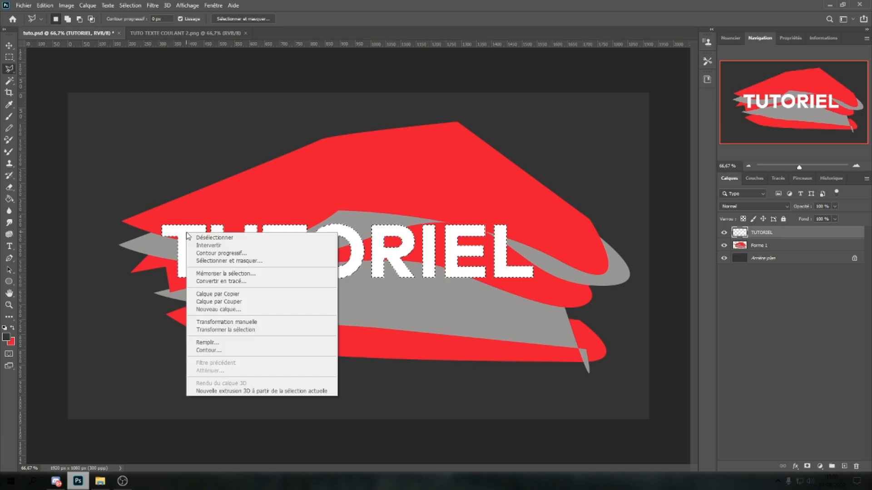
pyautogui.click(216, 246)
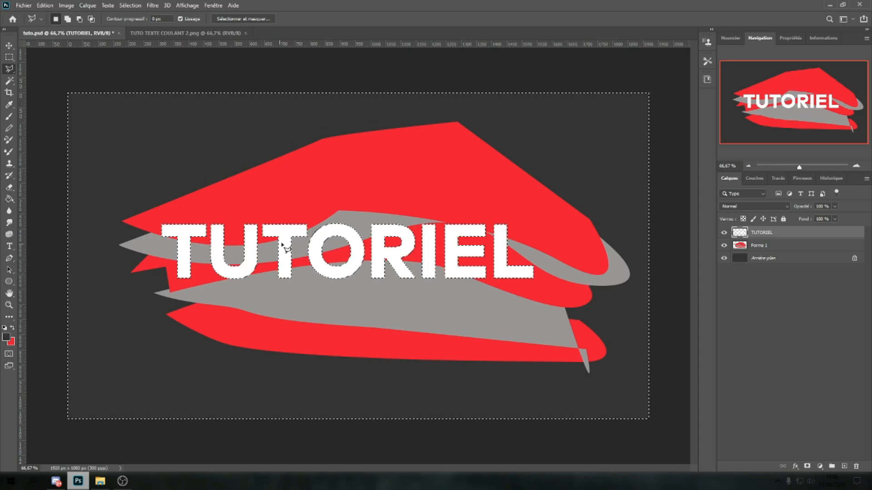
# Delete the Forme 1 artwork outside the letter selection, then clear the selection and remove the white TUTORIEL layer
pyautogui.click(798, 248)
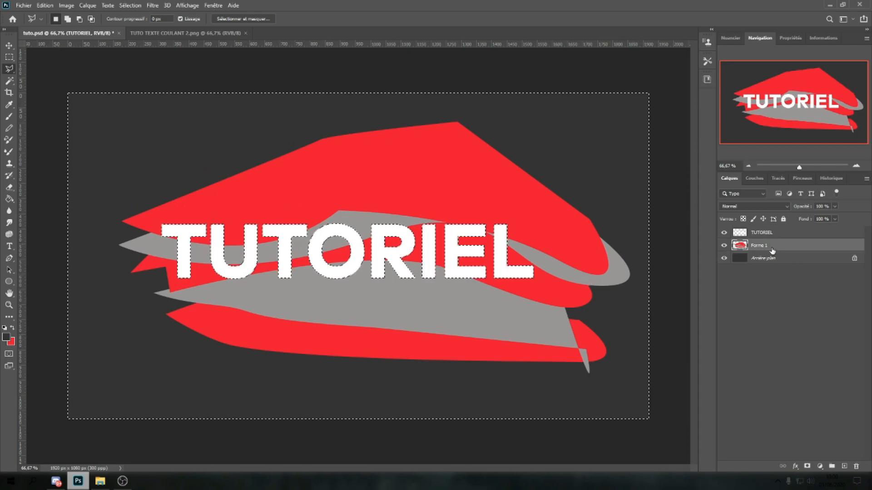
pyautogui.press('Delete')
pyautogui.rightClick(409, 197)
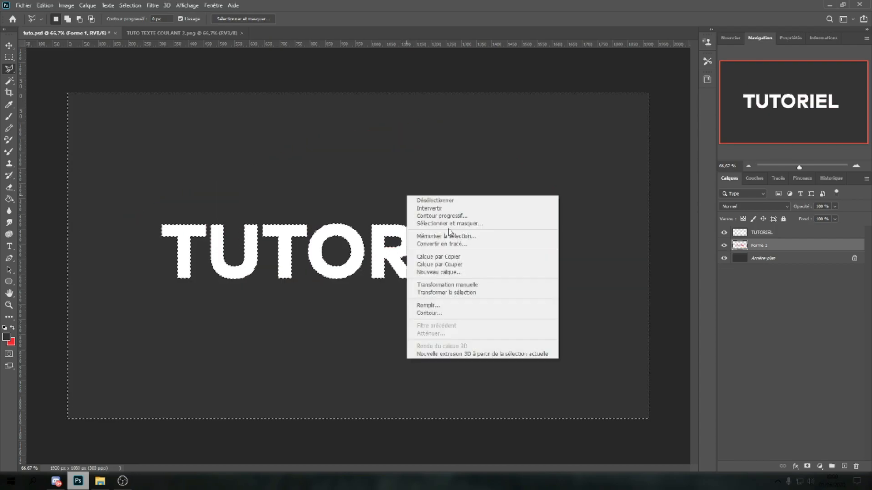
pyautogui.click(454, 201)
pyautogui.click(774, 233)
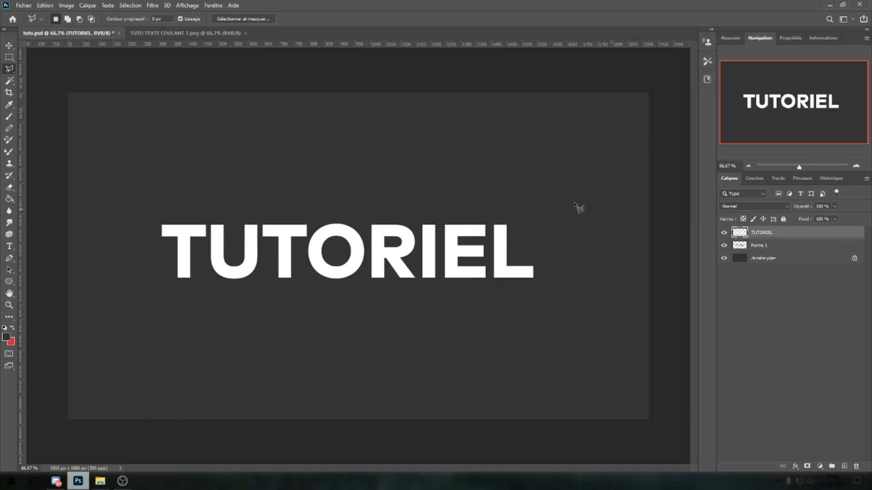
pyautogui.press('Delete')
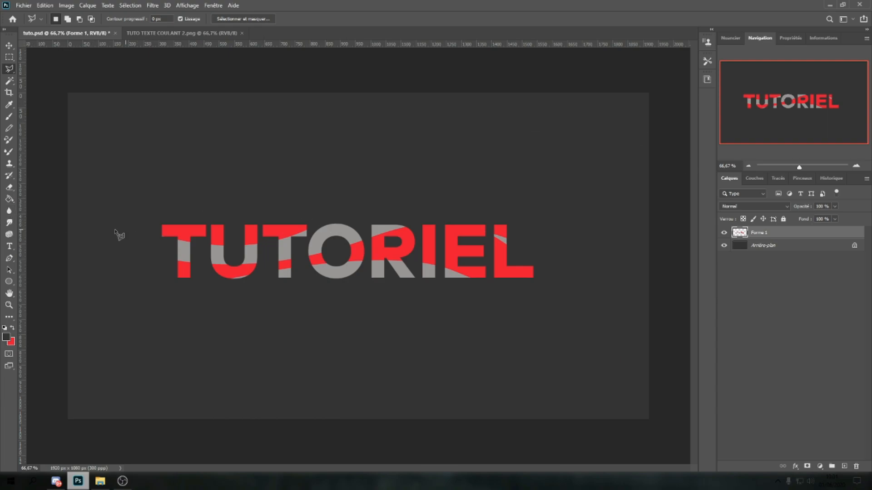
# Select the first T with a rectangular marquee and free-transform it to about 110% size, rotated about 7.5° counterclockwise
pyautogui.click(9, 305)
pyautogui.click(243, 296)
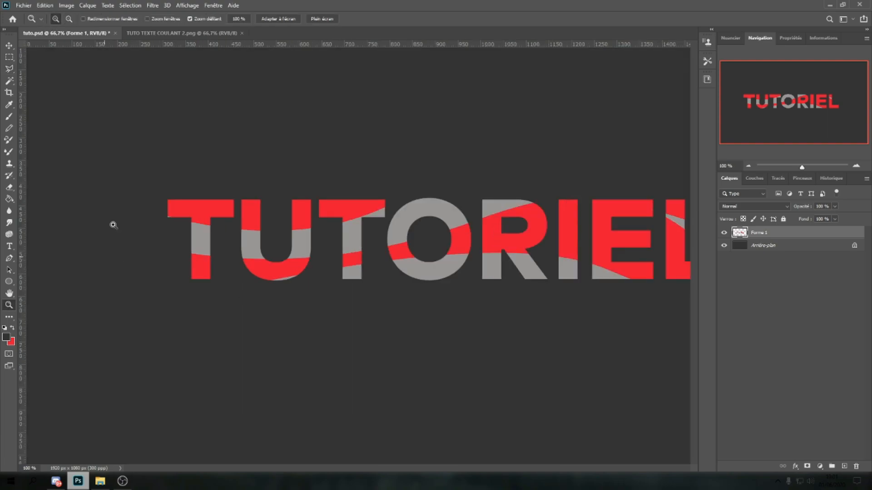
pyautogui.click(8, 56)
pyautogui.moveTo(155, 180); pyautogui.dragTo(237, 304)
pyautogui.hotkey('ctrl', 'd')
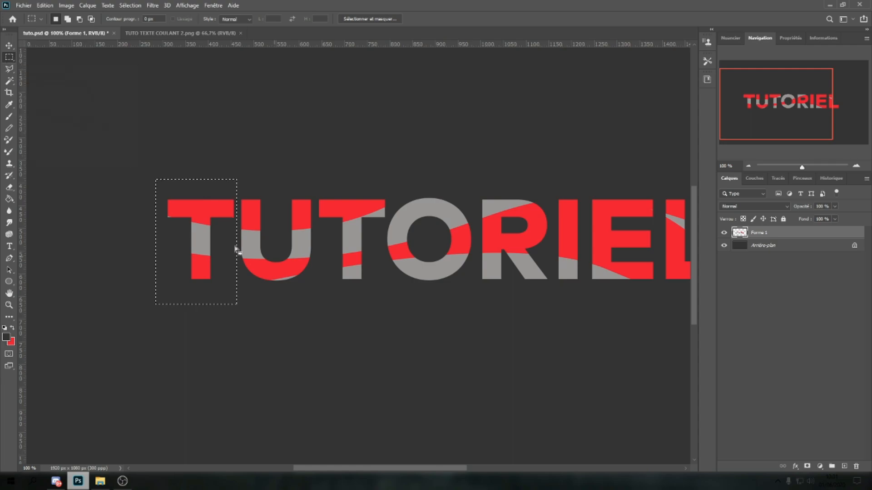
pyautogui.press('v')
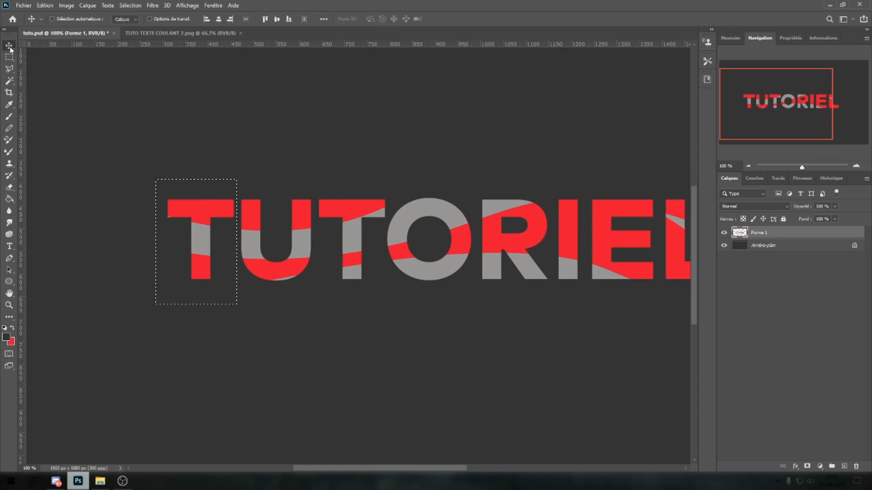
pyautogui.hotkey('ctrl', 't')
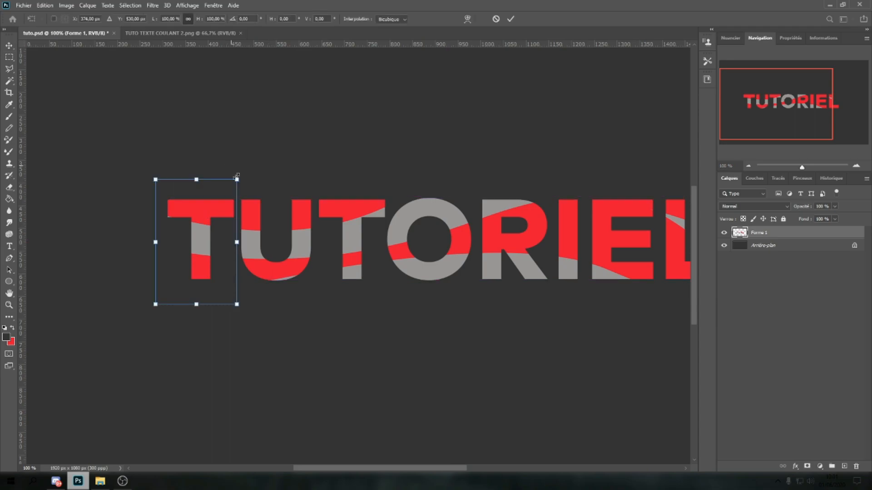
pyautogui.moveTo(243, 171); pyautogui.dragTo(244, 154)
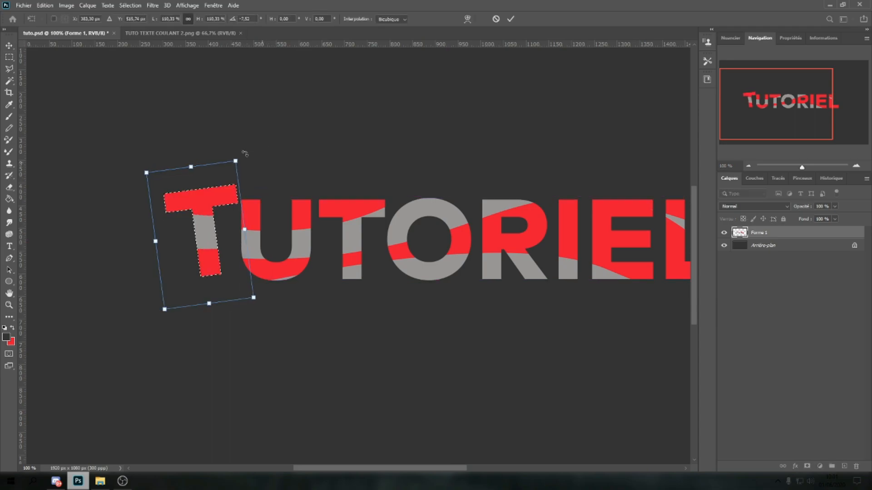
pyautogui.press('Return')
# Select the U on its own and tilt it slightly clockwise, lowering it a little beside the first T
pyautogui.click(9, 56)
pyautogui.rightClick(208, 170)
pyautogui.click(236, 183)
pyautogui.moveTo(230, 288); pyautogui.dragTo(230, 220)
pyautogui.rightClick(280, 247)
pyautogui.click(309, 253)
pyautogui.click(9, 69)
pyautogui.click(311, 279)
pyautogui.click(315, 190)
pyautogui.hotkey('ctrl', 't')
pyautogui.moveTo(328, 186); pyautogui.dragTo(335, 295)
pyautogui.press('Return')
# Lasso the second T and free-transform it to be slightly larger with a small counterclockwise tilt
pyautogui.click(9, 57)
pyautogui.click(9, 69)
pyautogui.click(313, 189)
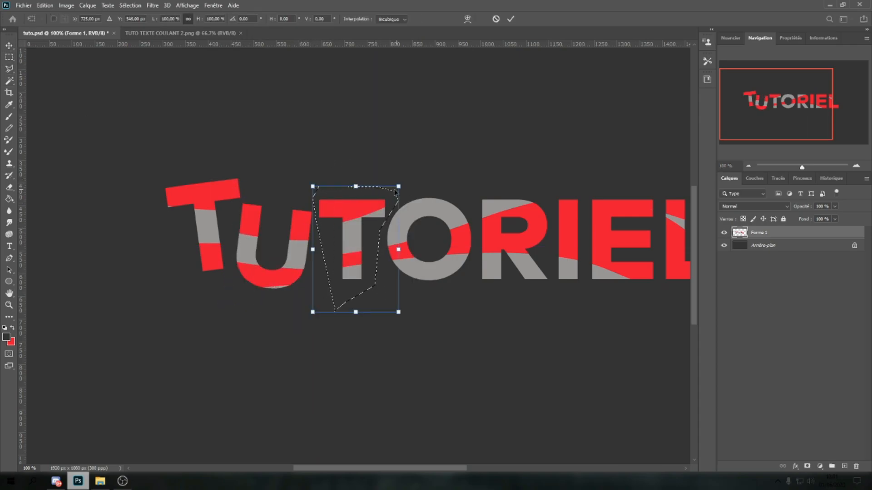
pyautogui.hotkey('ctrl', 't')
pyautogui.moveTo(400, 186); pyautogui.dragTo(408, 173)
# Shift the O slightly down toward the second T, and give the R a slight clockwise tilt
pyautogui.click(9, 57)
pyautogui.moveTo(471, 287); pyautogui.dragTo(389, 194)
pyautogui.hotkey('ctrl', 't')
pyautogui.moveTo(429, 239); pyautogui.dragTo(419, 245)
pyautogui.click(9, 68)
pyautogui.hotkey('ctrl', 't')
# Select the I and free-transform it taller with a slight counterclockwise tilt
pyautogui.moveTo(564, 180); pyautogui.dragTo(587, 295)
pyautogui.click(9, 57)
pyautogui.hotkey('ctrl', 't')
pyautogui.moveTo(577, 192); pyautogui.dragTo(568, 237)
pyautogui.moveTo(473, 112); pyautogui.dragTo(456, 127)
pyautogui.press('Return')
# Enlarge the E with a slight clockwise tilt, tilt the L slightly counterclockwise, and clear the selection
pyautogui.moveTo(355, 468); pyautogui.dragTo(389, 468)
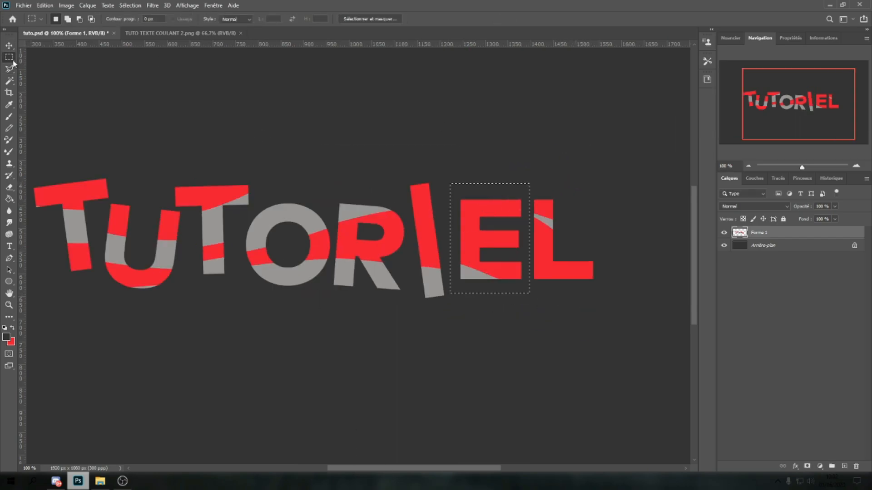
pyautogui.moveTo(450, 188); pyautogui.dragTo(527, 291)
pyautogui.hotkey('ctrl', 't')
pyautogui.moveTo(526, 184); pyautogui.dragTo(614, 299)
pyautogui.hotkey('ctrl', 't')
pyautogui.moveTo(547, 255); pyautogui.dragTo(544, 262)
pyautogui.moveTo(625, 184); pyautogui.dragTo(620, 178)
pyautogui.press('Return')
pyautogui.hotkey('ctrl', 'd')
# Open the Liquify (Fluidité) filter on Forme 1 and set the brush size to 49
pyautogui.moveTo(390, 468); pyautogui.dragTo(372, 456)
pyautogui.click(9, 304)
pyautogui.click(69, 19)
pyautogui.click(380, 194)
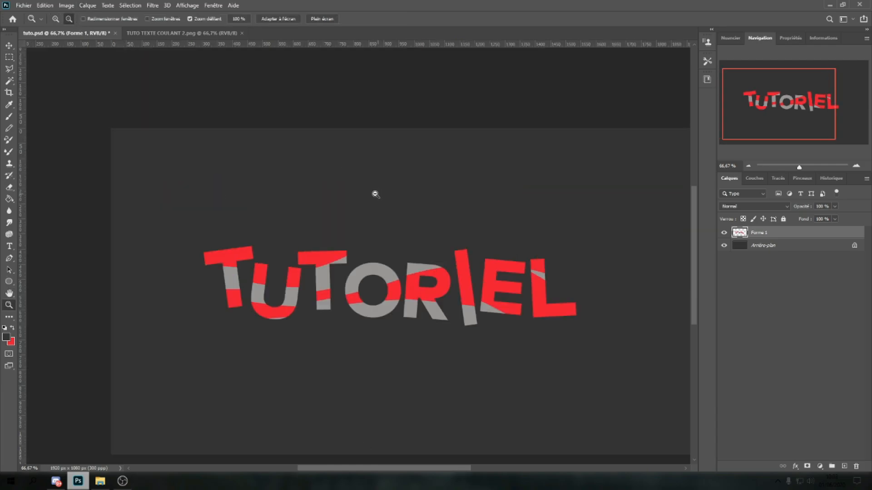
pyautogui.scroll(-2, 278, 238)
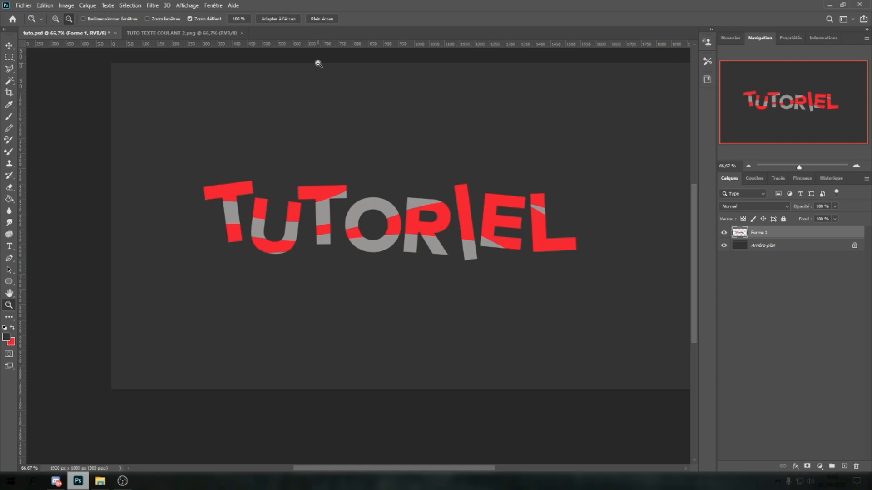
pyautogui.click(55, 19)
pyautogui.click(379, 224)
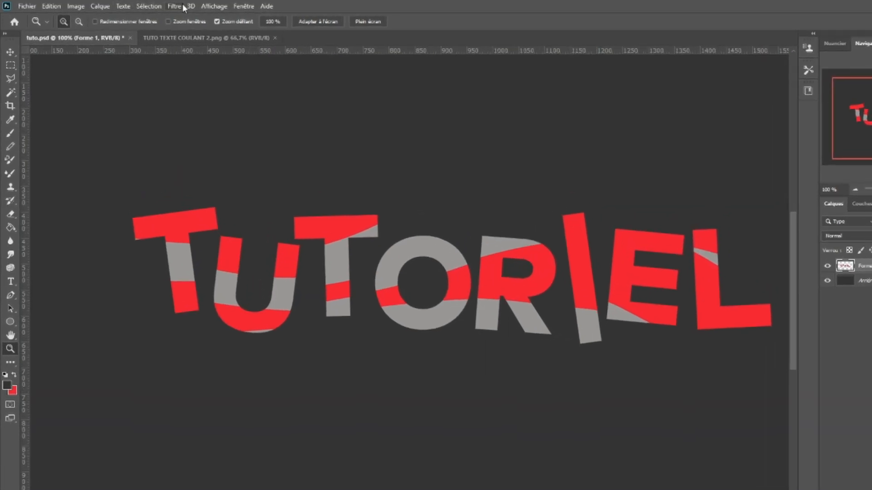
pyautogui.click(153, 5)
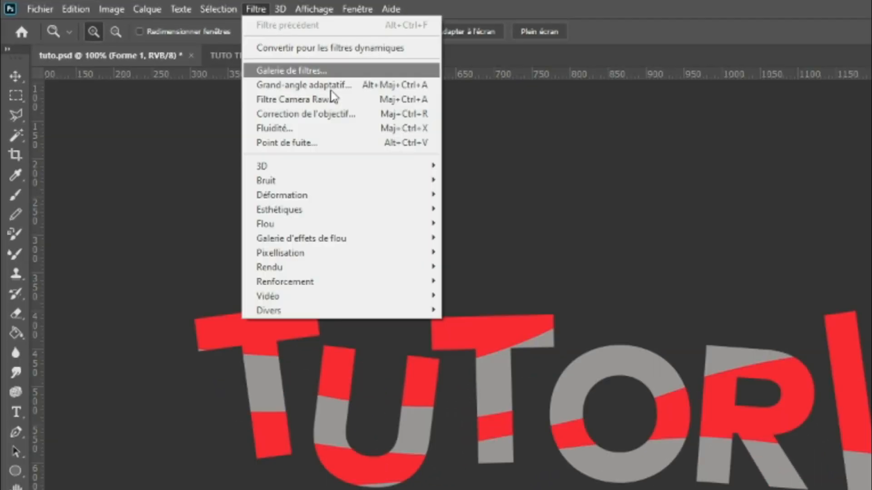
pyautogui.click(330, 132)
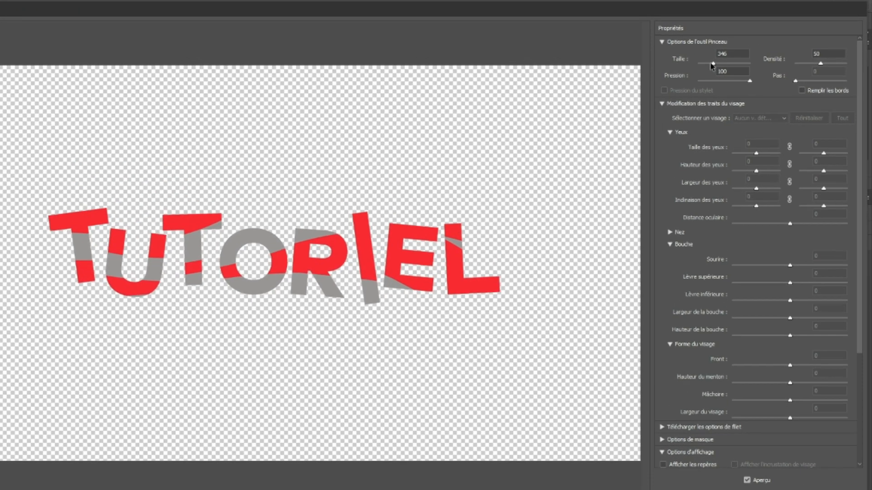
pyautogui.moveTo(729, 57); pyautogui.dragTo(720, 56)
pyautogui.moveTo(545, 119); pyautogui.dragTo(552, 121)
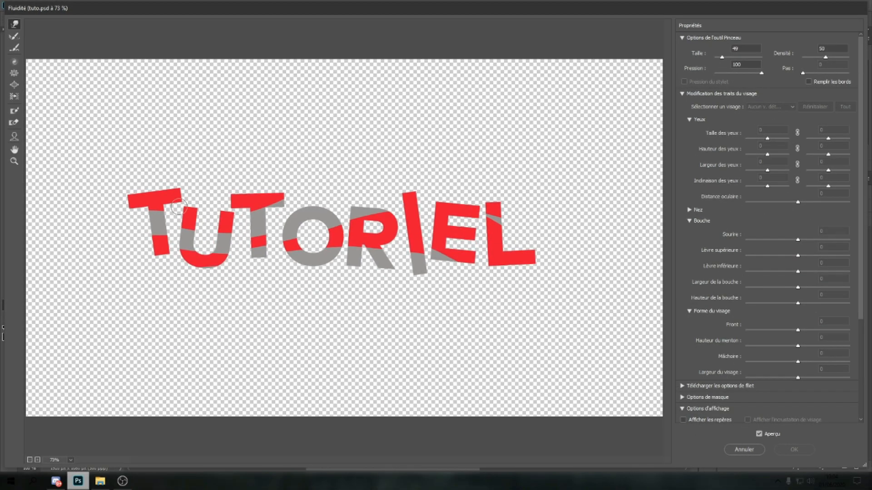
# Warp the edges of the first T, the U and the second T into small wavy drips with the Liquify brush
pyautogui.moveTo(162, 205); pyautogui.dragTo(164, 207)
pyautogui.moveTo(184, 258); pyautogui.dragTo(215, 271)
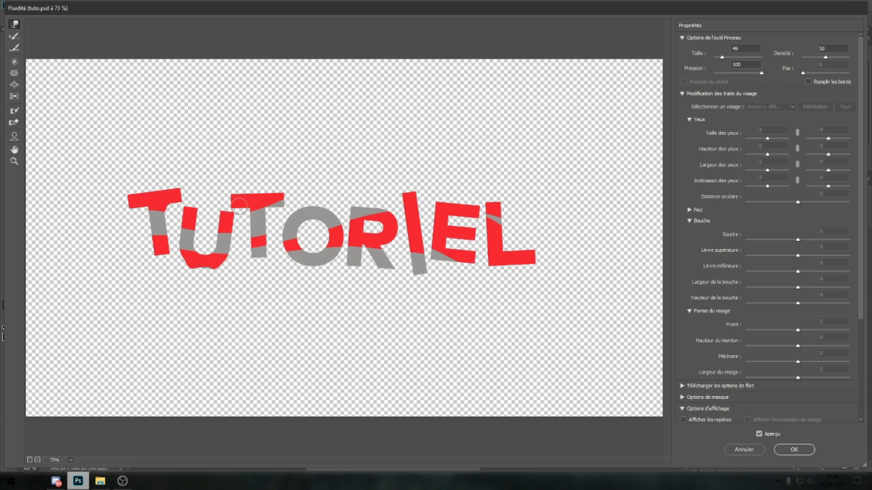
pyautogui.moveTo(279, 207); pyautogui.dragTo(260, 263)
pyautogui.moveTo(250, 205); pyautogui.dragTo(251, 213)
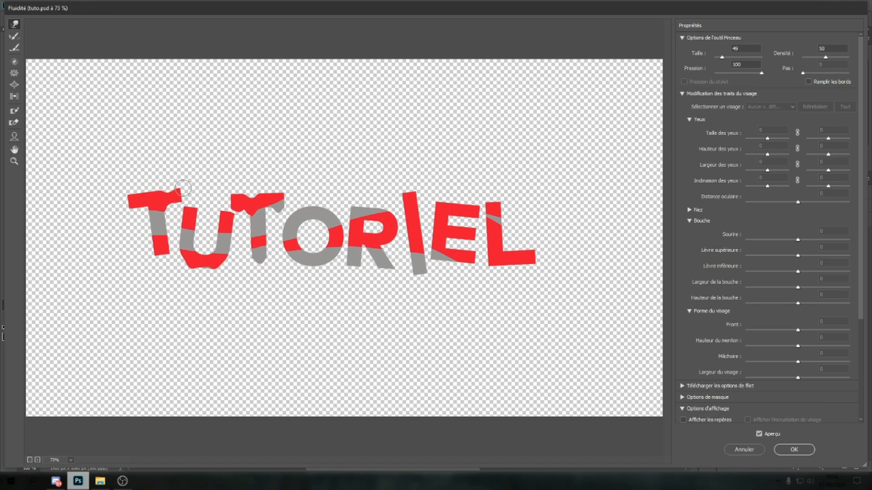
pyautogui.moveTo(181, 192)
pyautogui.mouseDown()
pyautogui.moveTo(142, 204)
pyautogui.moveTo(139, 213)
pyautogui.mouseUp()
pyautogui.moveTo(163, 256); pyautogui.dragTo(166, 262)
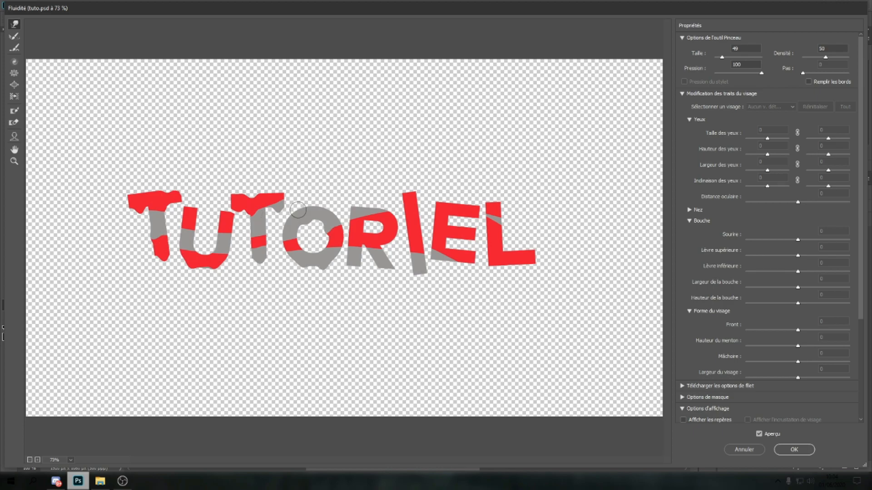
# Warp drips into the O, the R and the lower end of the I, undoing the upward stretch of the I
pyautogui.moveTo(298, 210); pyautogui.dragTo(306, 213)
pyautogui.moveTo(379, 218); pyautogui.dragTo(373, 227)
pyautogui.moveTo(378, 266); pyautogui.dragTo(381, 276)
pyautogui.moveTo(415, 200); pyautogui.dragTo(414, 171)
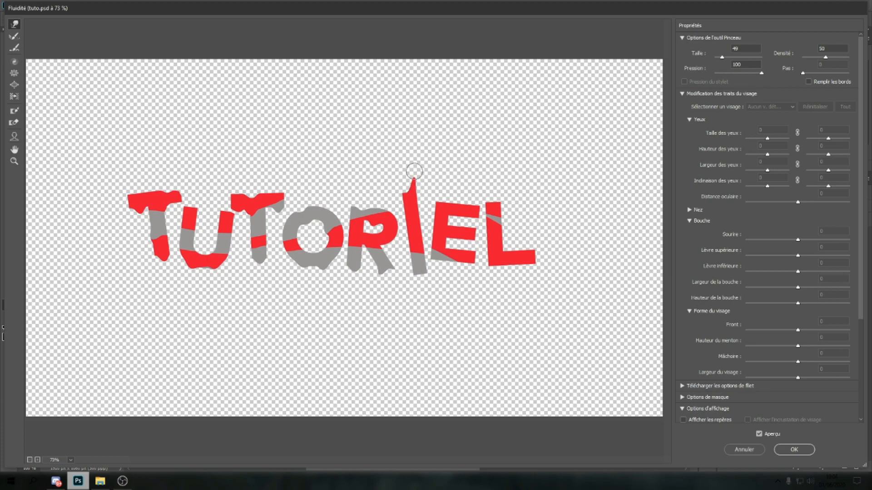
pyautogui.hotkey('ctrl', 'z')
pyautogui.moveTo(417, 271); pyautogui.dragTo(419, 285)
# Warp wavy drips into the E and the L, undoing one stroke on the L, and apply the Liquify filter
pyautogui.moveTo(455, 233); pyautogui.dragTo(458, 242)
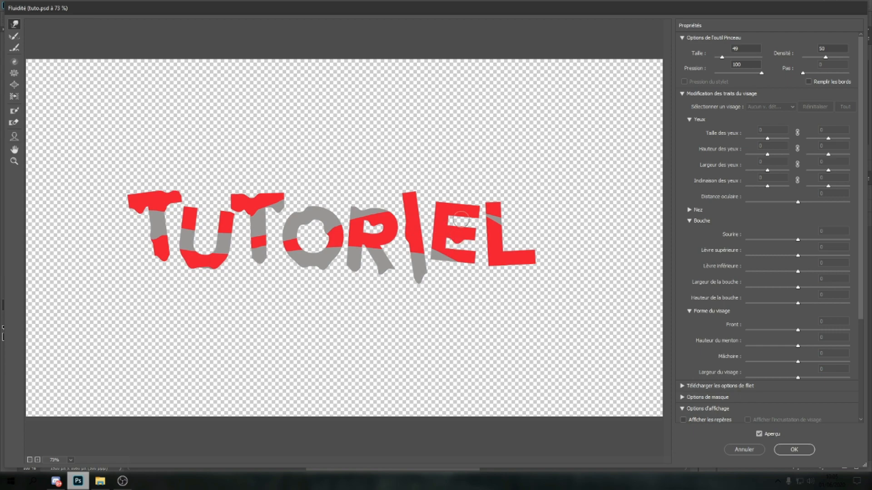
pyautogui.moveTo(465, 210)
pyautogui.mouseDown()
pyautogui.moveTo(468, 224)
pyautogui.moveTo(465, 213)
pyautogui.moveTo(431, 219)
pyautogui.moveTo(450, 254)
pyautogui.moveTo(444, 274)
pyautogui.mouseUp()
pyautogui.moveTo(503, 264); pyautogui.dragTo(506, 277)
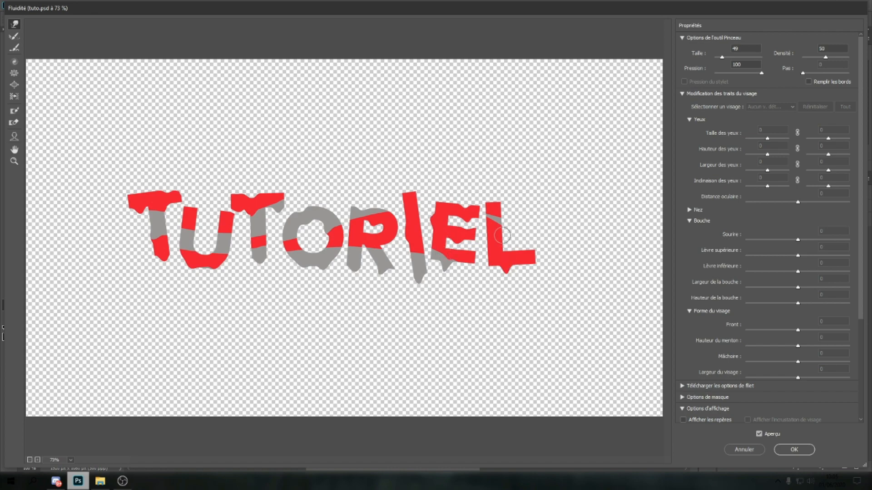
pyautogui.moveTo(502, 236)
pyautogui.mouseDown()
pyautogui.moveTo(511, 235)
pyautogui.moveTo(500, 234)
pyautogui.mouseUp()
pyautogui.hotkey('ctrl', 'z')
pyautogui.moveTo(496, 231); pyautogui.dragTo(495, 202)
pyautogui.moveTo(501, 212); pyautogui.dragTo(491, 247)
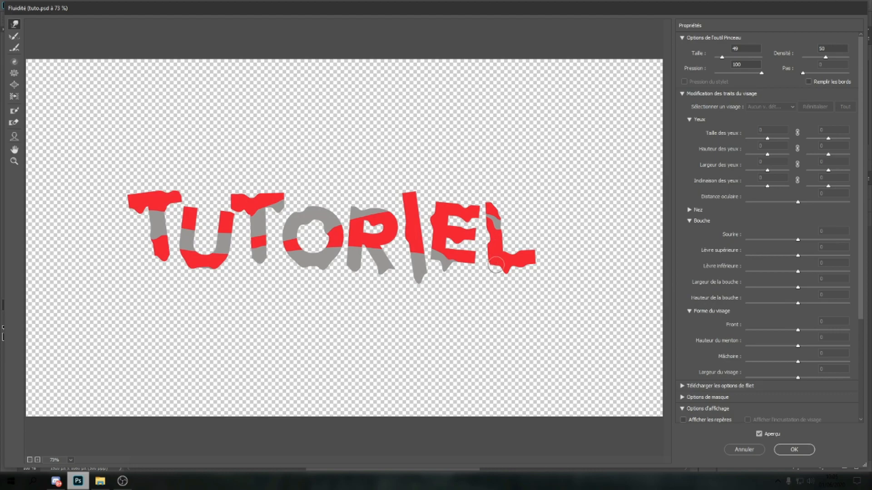
pyautogui.press('Return')
# Duplicate the liquified Forme 1 layer
pyautogui.click(69, 18)
pyautogui.click(555, 243)
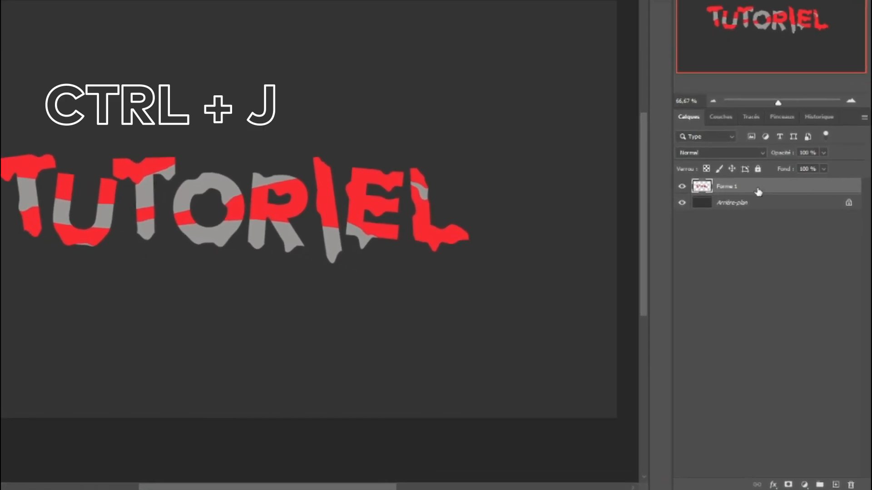
pyautogui.hotkey('ctrl', 'j')
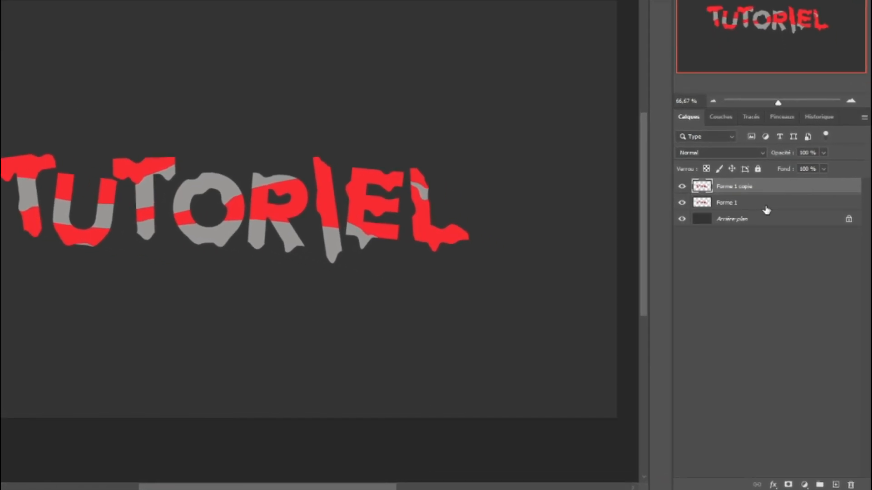
# Give the original Forme 1 layer a dark red 8e1123 color overlay and offset it down and right behind its copy
pyautogui.click(781, 204)
pyautogui.doubleClick(802, 208)
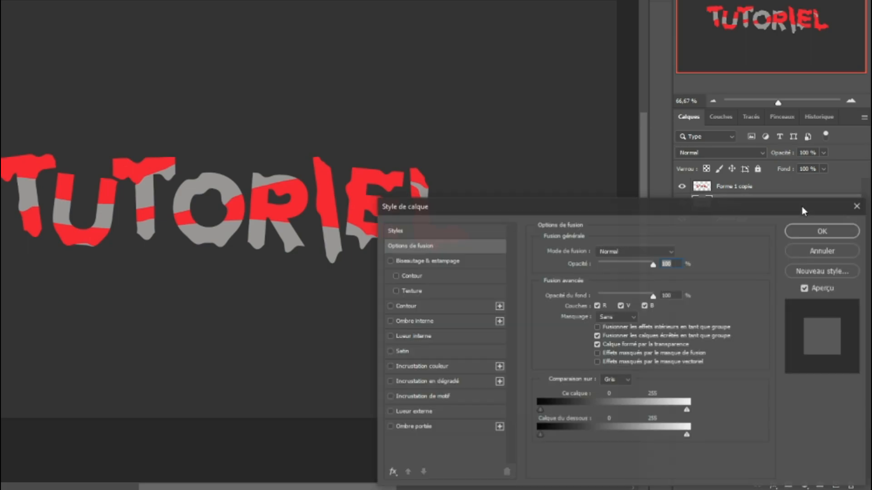
pyautogui.click(440, 367)
pyautogui.click(676, 254)
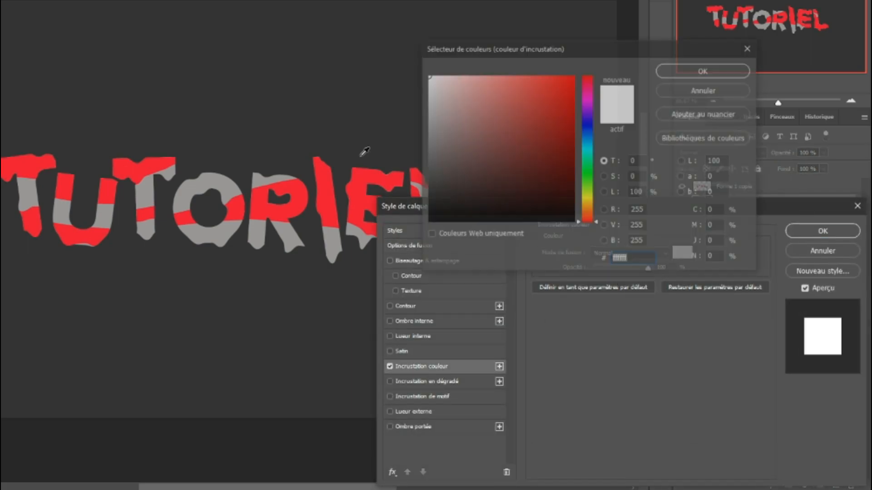
pyautogui.click(362, 186)
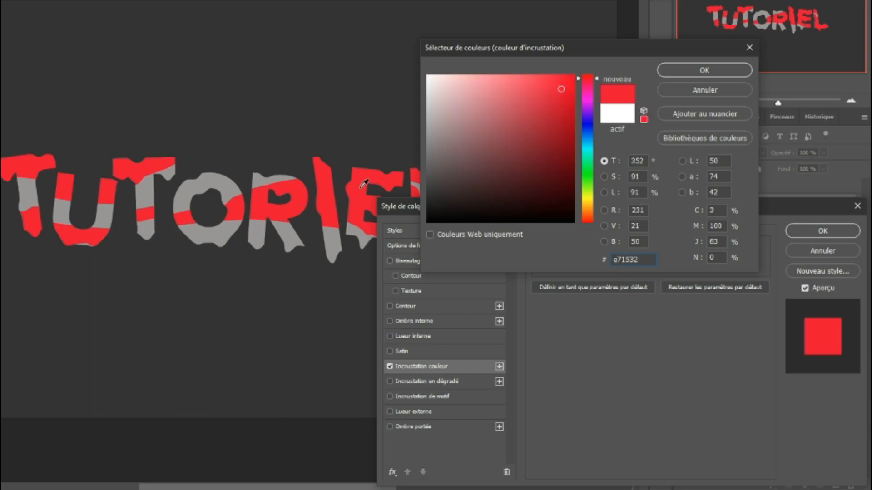
pyautogui.click(557, 141)
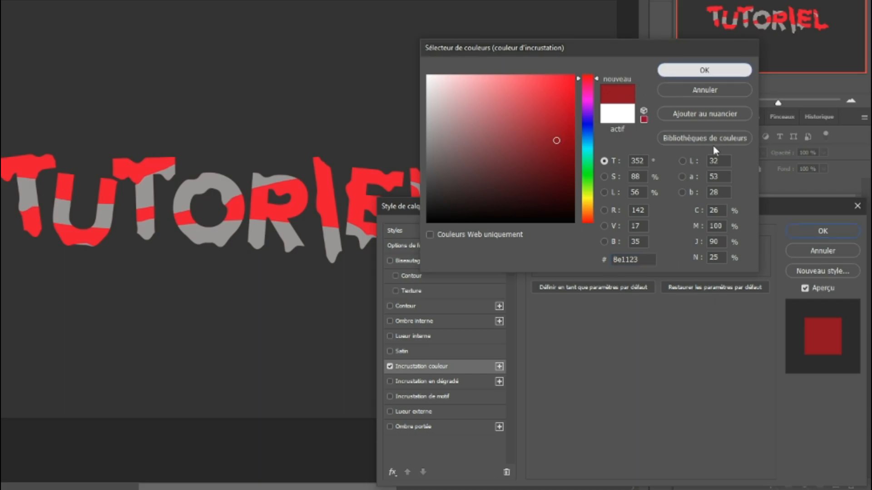
pyautogui.click(661, 70)
pyautogui.click(801, 234)
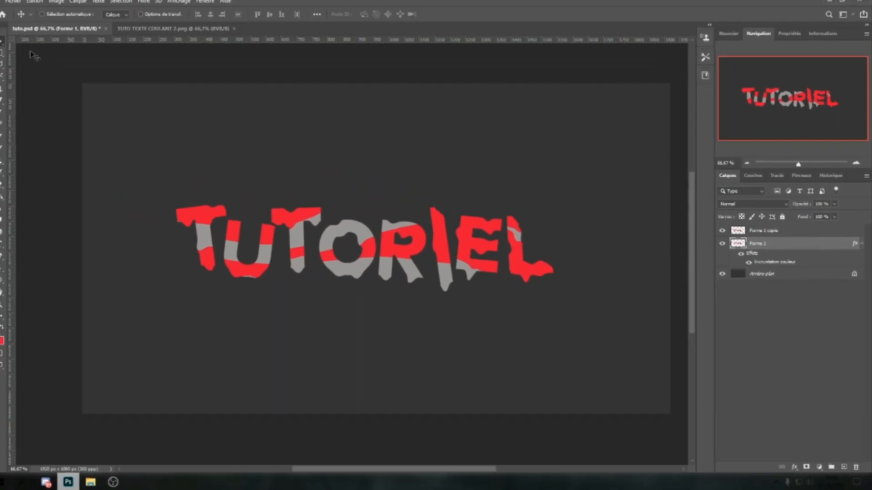
pyautogui.moveTo(414, 259); pyautogui.dragTo(424, 269)
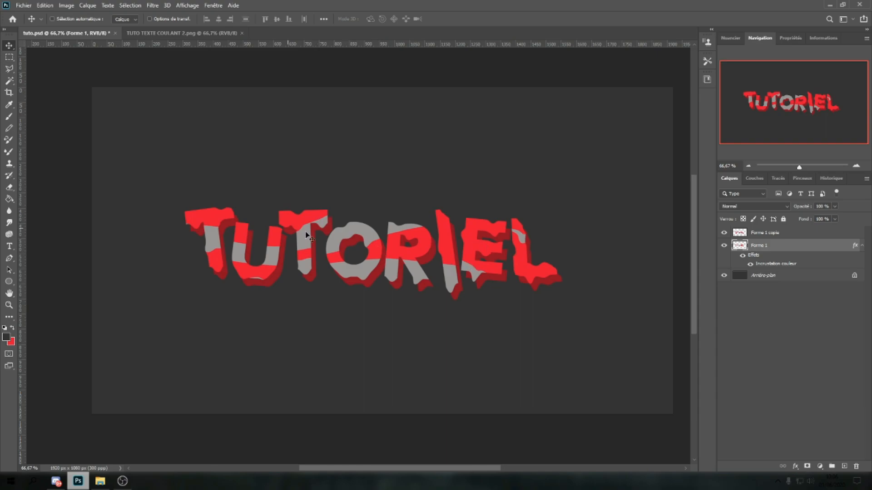
# Outline the gap between the first T's upper right corner and its dark shadow on Forme 1, brush it in, and deselect
pyautogui.click(9, 305)
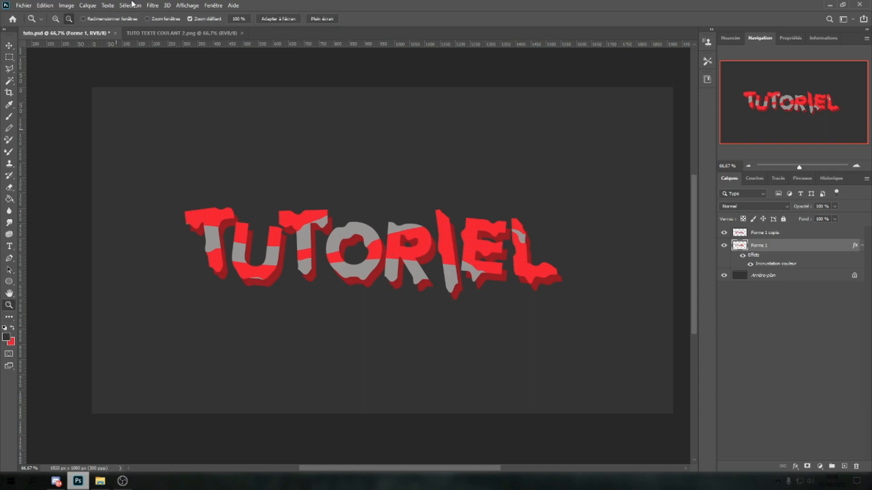
pyautogui.click(56, 19)
pyautogui.click(242, 224)
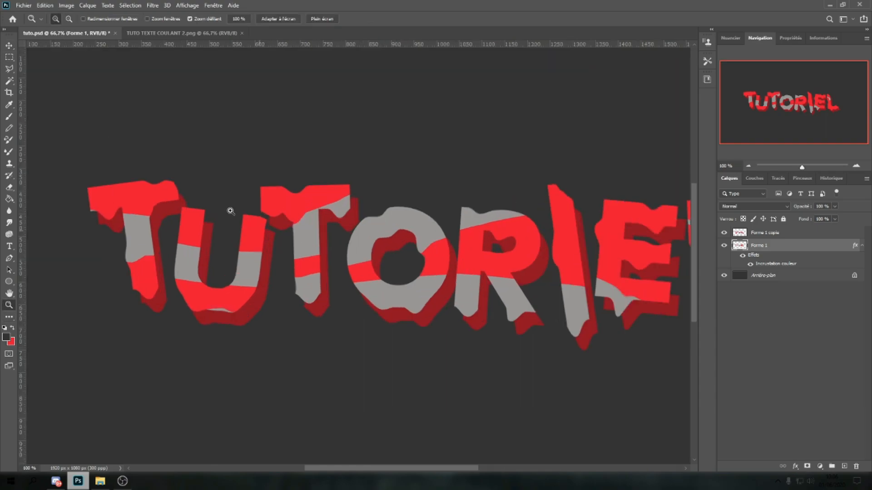
pyautogui.click(230, 208)
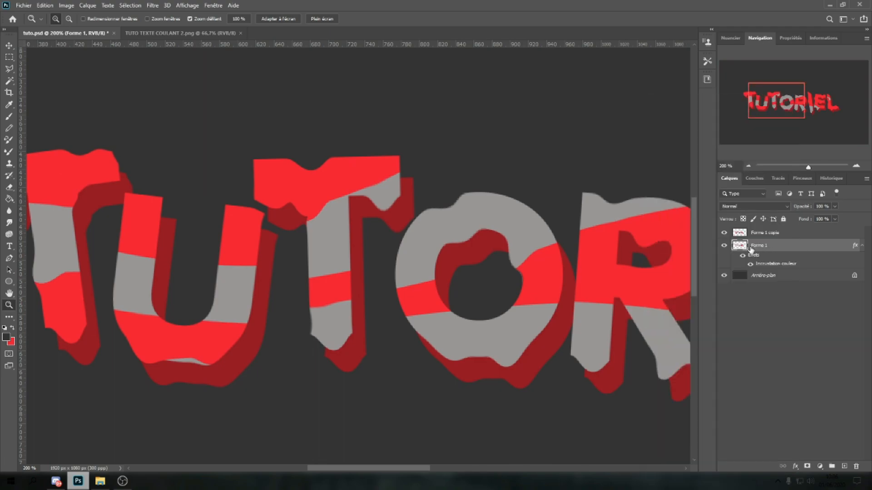
pyautogui.moveTo(421, 474); pyautogui.dragTo(377, 471)
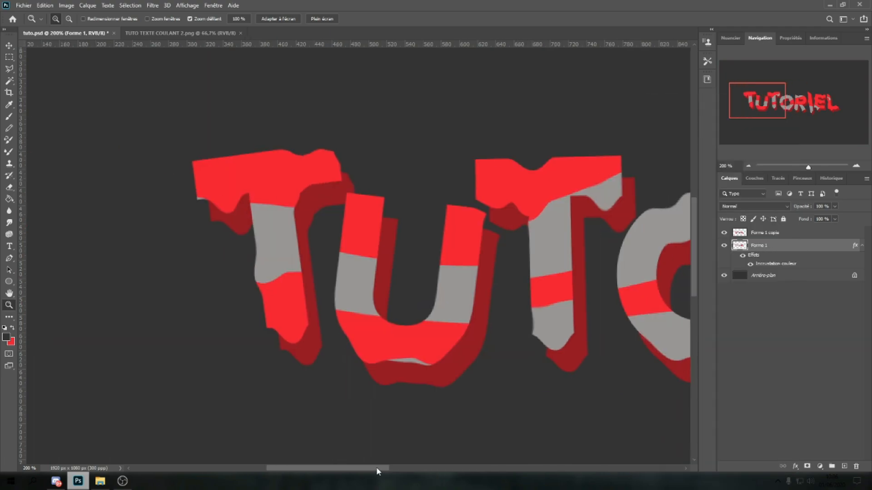
pyautogui.click(9, 69)
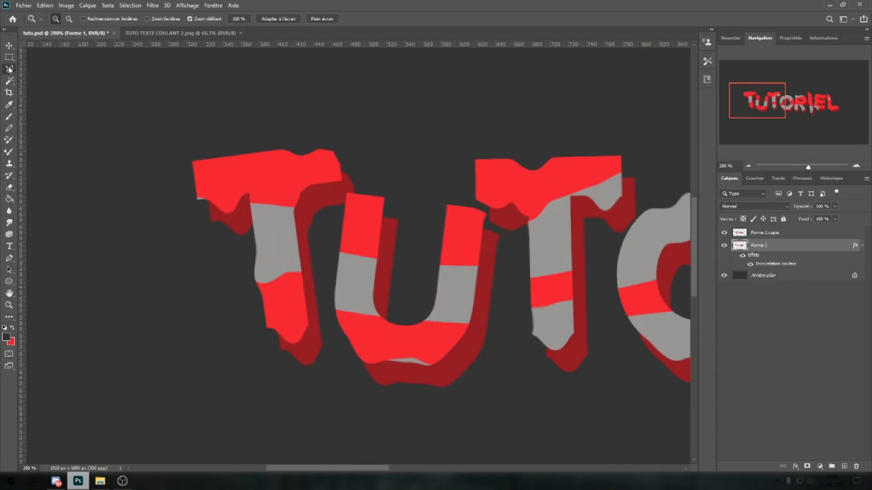
pyautogui.click(346, 174)
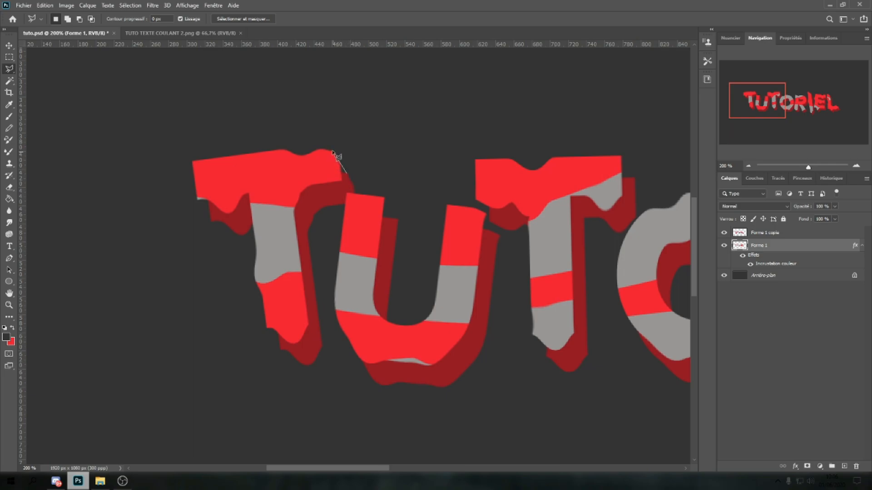
pyautogui.click(333, 153)
pyautogui.click(326, 168)
pyautogui.click(347, 175)
pyautogui.click(8, 116)
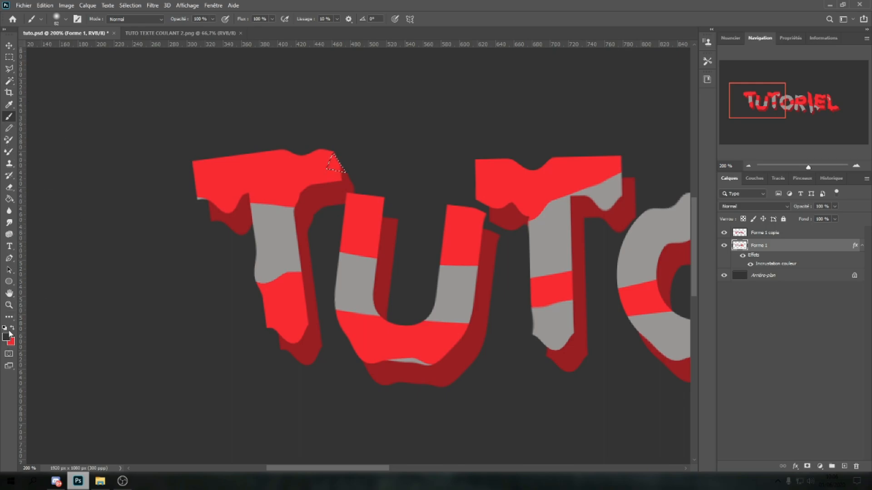
pyautogui.click(9, 68)
pyautogui.rightClick(278, 180)
pyautogui.click(278, 180)
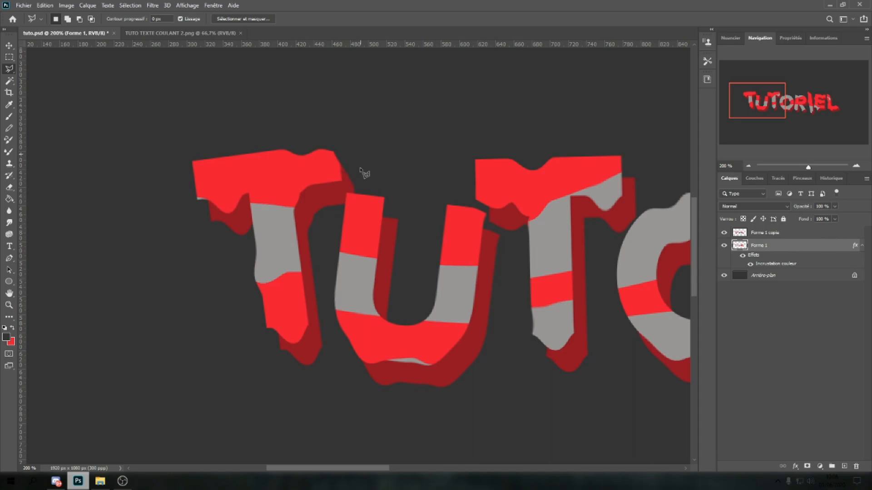
# Outline the gap between the lower left end of the first T's stem and its shadow, brush it in, and deselect
pyautogui.click(266, 328)
pyautogui.click(285, 321)
pyautogui.click(292, 328)
pyautogui.doubleClick(280, 347)
pyautogui.click(9, 117)
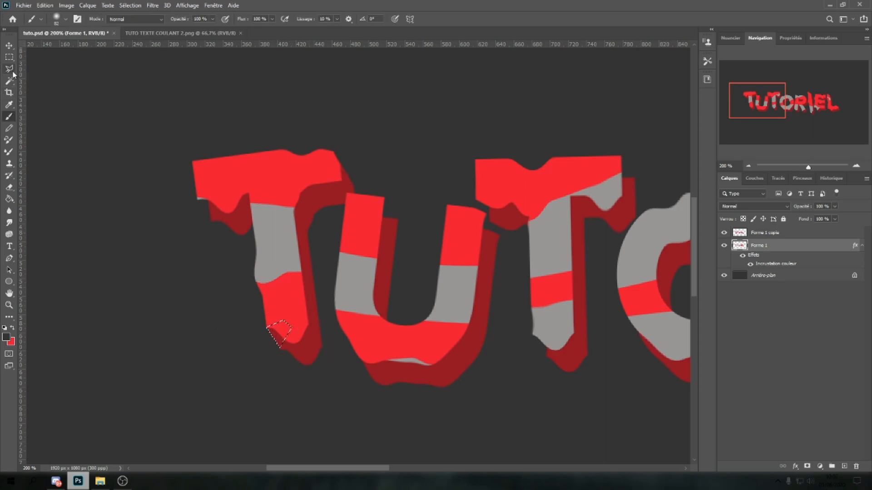
pyautogui.press('l')
pyautogui.rightClick(241, 162)
pyautogui.click(266, 165)
# Fill the gap between the top of the U's left arm and its shadow with a brushed polygonal selection, and deselect
pyautogui.click(396, 219)
pyautogui.click(384, 199)
pyautogui.click(372, 219)
pyautogui.click(382, 227)
pyautogui.click(396, 220)
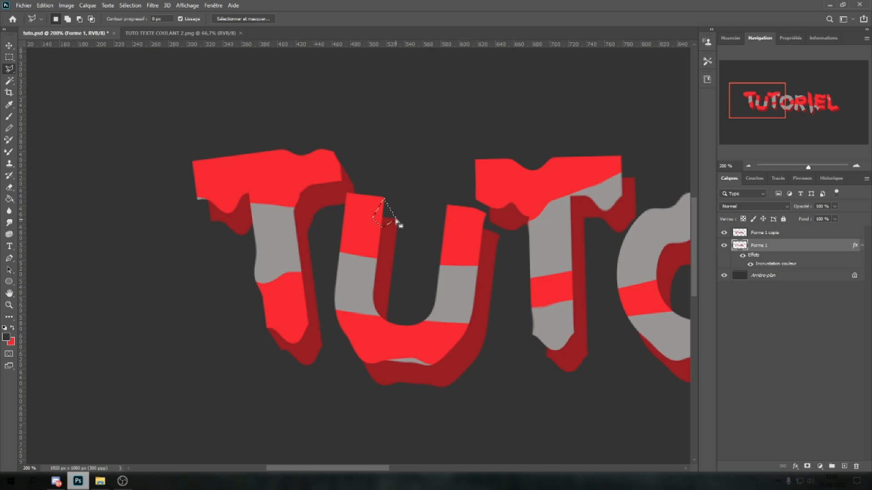
pyautogui.press('b')
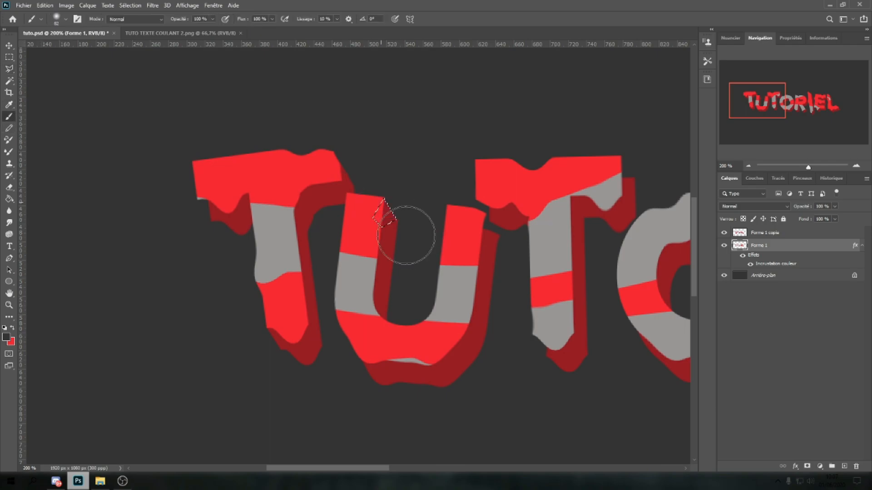
pyautogui.press('l')
pyautogui.rightClick(332, 180)
pyautogui.click(351, 183)
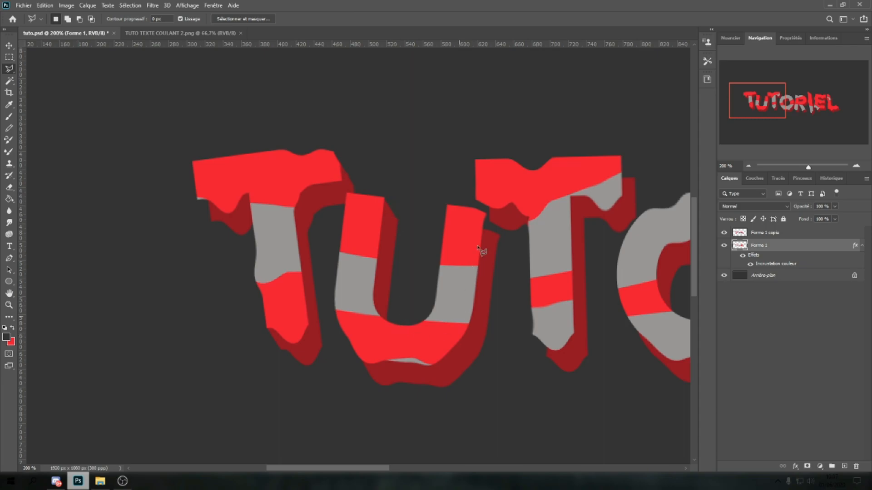
# Fill the gap between the top of the U's right arm and its shadow the same way, and deselect
pyautogui.click(498, 235)
pyautogui.click(486, 215)
pyautogui.click(9, 117)
pyautogui.moveTo(488, 221); pyautogui.dragTo(496, 230)
pyautogui.press('l')
pyautogui.hotkey('ctrl', 'd')
# Brush in the shadow gaps at the lower left corners of both T crossbars using polygonal selections
pyautogui.moveTo(312, 468); pyautogui.dragTo(322, 468)
pyautogui.click(144, 199)
pyautogui.click(9, 117)
pyautogui.moveTo(152, 205); pyautogui.dragTo(157, 215)
pyautogui.click(423, 200)
pyautogui.click(9, 117)
pyautogui.click(9, 69)
# Brush in the shadow gap inside the R's counter using a polygonal selection
pyautogui.moveTo(380, 468); pyautogui.dragTo(436, 471)
pyautogui.click(9, 117)
pyautogui.click(9, 69)
pyautogui.click(506, 237)
pyautogui.click(9, 117)
pyautogui.moveTo(520, 234); pyautogui.dragTo(528, 255)
pyautogui.click(9, 69)
# Brush in the shadow gaps under the R's left leg and along the O's lower edge using polygonal selections
pyautogui.click(474, 381)
pyautogui.click(9, 117)
pyautogui.click(9, 69)
pyautogui.click(391, 367)
pyautogui.click(9, 116)
pyautogui.moveTo(395, 360); pyautogui.dragTo(390, 370)
pyautogui.click(9, 69)
# Brush in the shadow gaps in the upper and lower notches of the E using polygonal selections
pyautogui.moveTo(405, 468); pyautogui.dragTo(433, 468)
pyautogui.click(9, 117)
pyautogui.click(9, 69)
pyautogui.click(9, 117)
pyautogui.click(9, 117)
pyautogui.click(10, 69)
pyautogui.click(582, 253)
pyautogui.click(9, 116)
pyautogui.click(9, 69)
pyautogui.click(582, 317)
pyautogui.click(9, 117)
pyautogui.click(9, 69)
pyautogui.click(9, 117)
# Fill the shadow gap along the upper right edge of the L with a brushed polygonal selection, and deselect
pyautogui.moveTo(443, 469); pyautogui.dragTo(464, 471)
pyautogui.click(9, 69)
pyautogui.click(10, 116)
pyautogui.click(9, 69)
pyautogui.click(532, 205)
pyautogui.rightClick(507, 279)
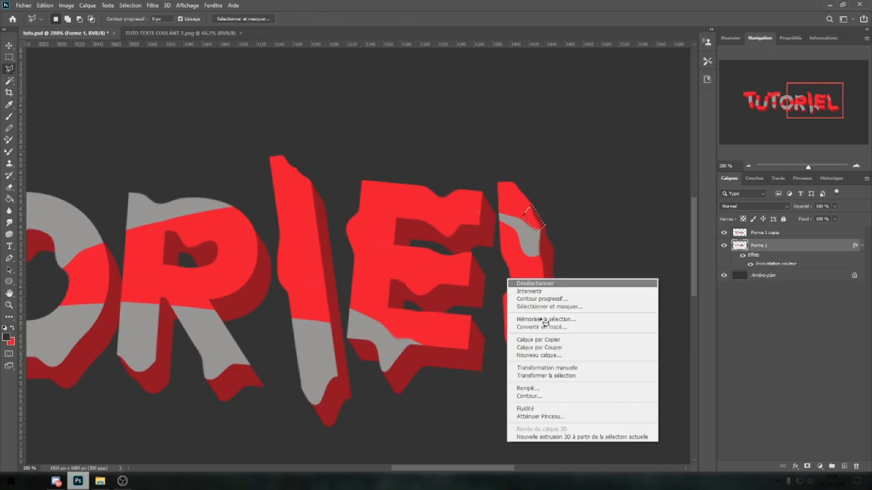
pyautogui.click(514, 285)
pyautogui.click(9, 117)
pyautogui.click(9, 69)
pyautogui.click(10, 117)
# Merge the Forme 1 and Forme 1 copie layers into one
pyautogui.click(9, 305)
pyautogui.click(436, 305)
pyautogui.click(436, 304)
pyautogui.click(123, 483)
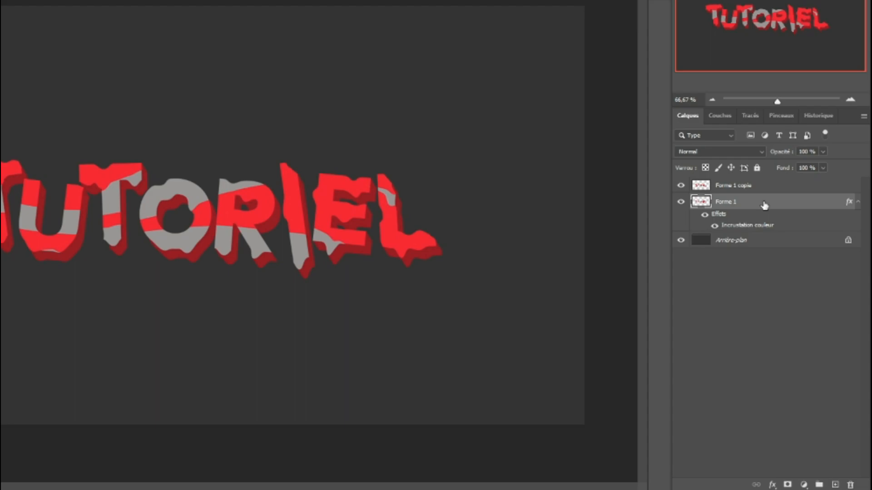
pyautogui.keyDown('shift'); pyautogui.click(774, 187); pyautogui.keyUp('shift')
pyautogui.rightClick(751, 187)
pyautogui.click(653, 162)
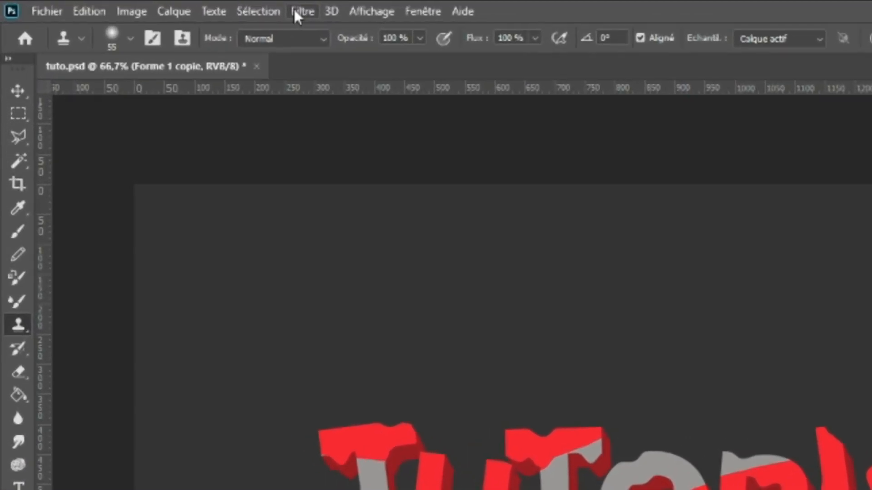
# Warp wavy drips into the borders between the letters' red and grey bands with Liquify, and apply the filter
pyautogui.click(152, 5)
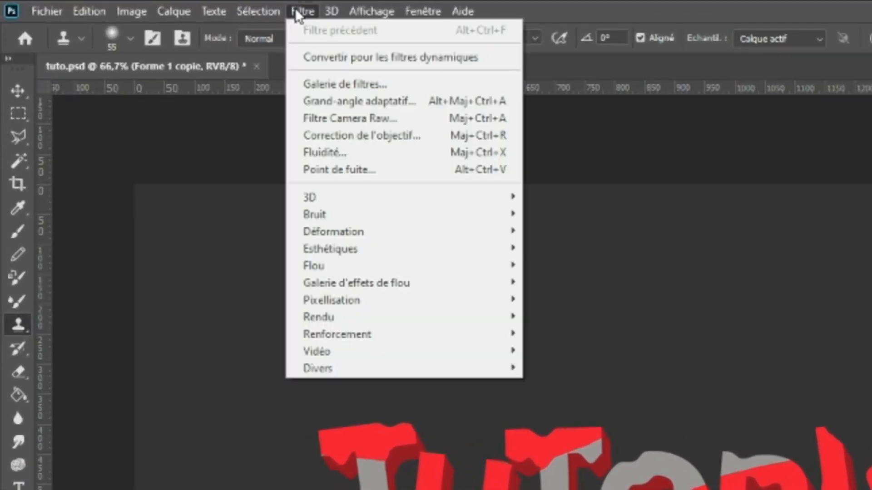
pyautogui.click(349, 150)
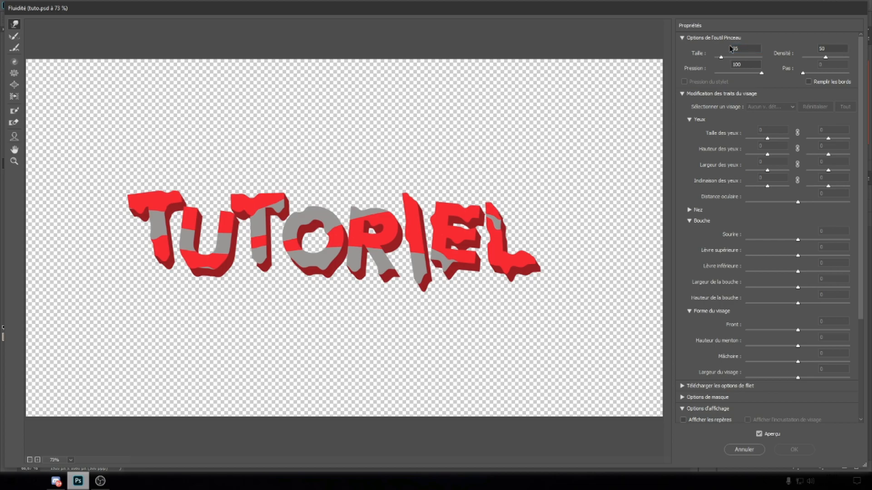
pyautogui.moveTo(157, 211); pyautogui.dragTo(158, 215)
pyautogui.moveTo(260, 234); pyautogui.dragTo(262, 240)
pyautogui.moveTo(261, 203); pyautogui.dragTo(262, 214)
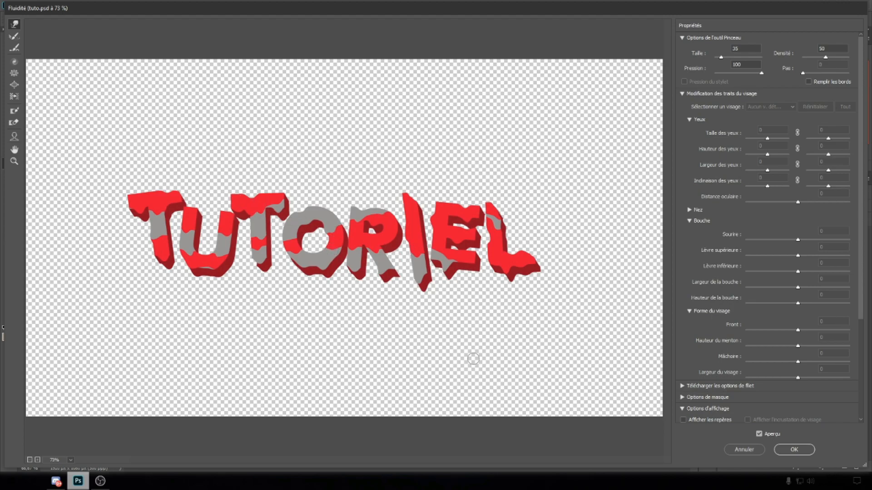
pyautogui.click(799, 450)
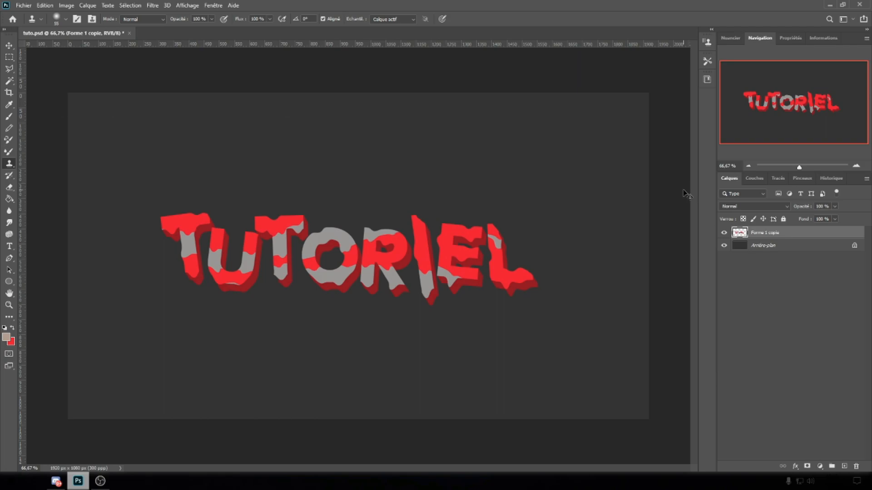
# Create a new empty layer above the merged lettering and save the document
pyautogui.hotkey('ctrl', 'shift', 'n')
pyautogui.click(526, 139)
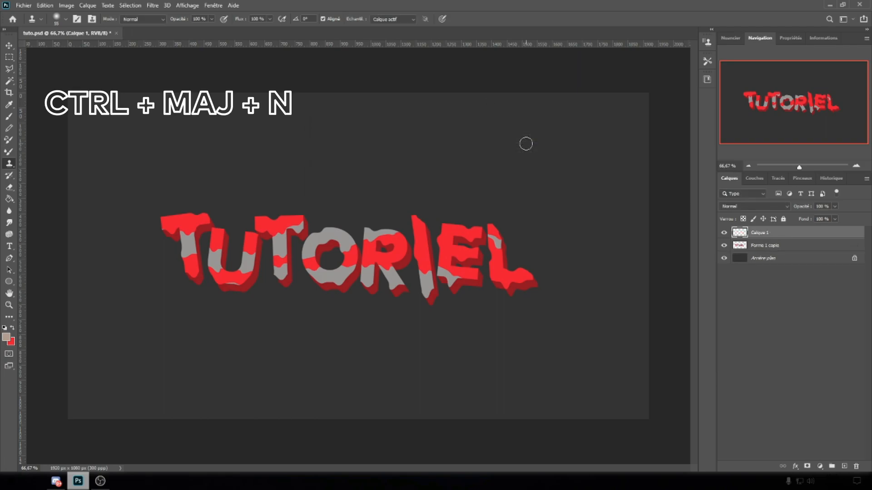
pyautogui.click(24, 5)
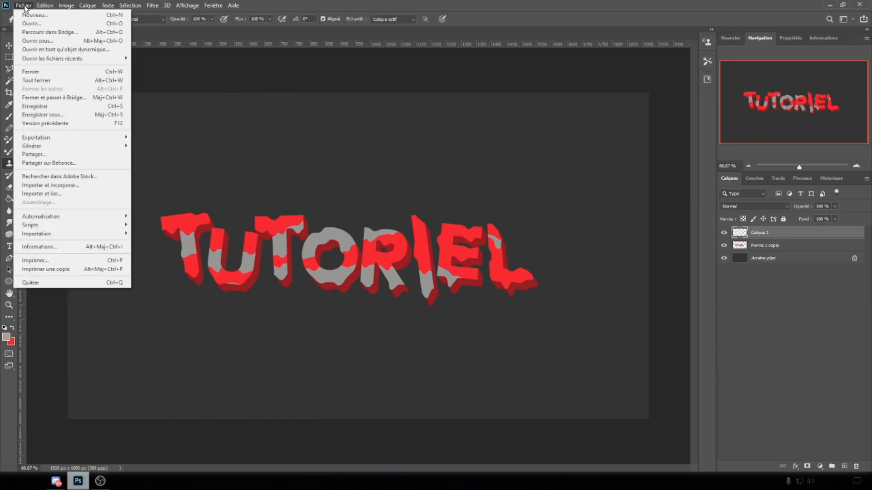
pyautogui.click(41, 107)
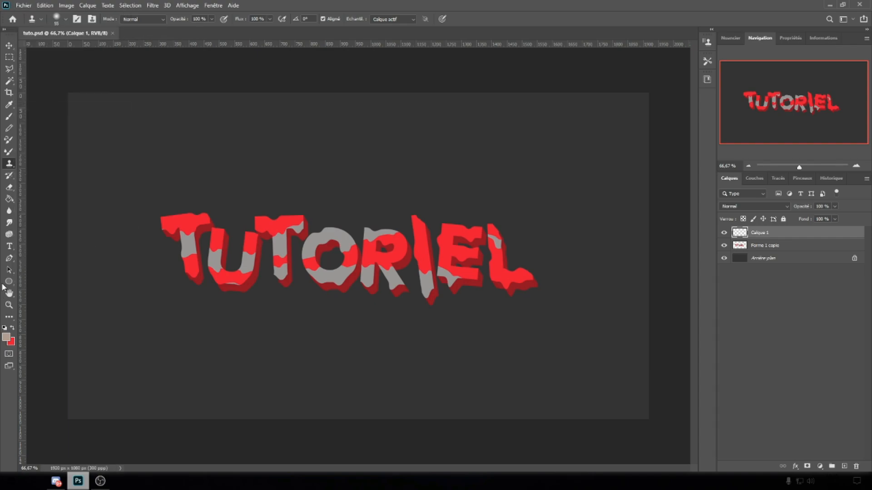
# Set the Brush hardness to 100 % after trying 0 %, undoing the soft and hard test strokes over the first letters
pyautogui.click(9, 306)
pyautogui.click(59, 20)
pyautogui.doubleClick(134, 244)
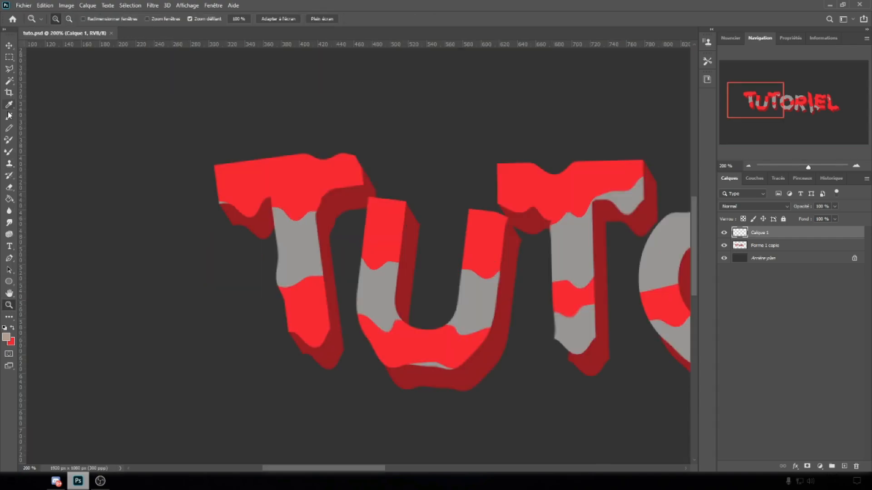
pyautogui.click(9, 117)
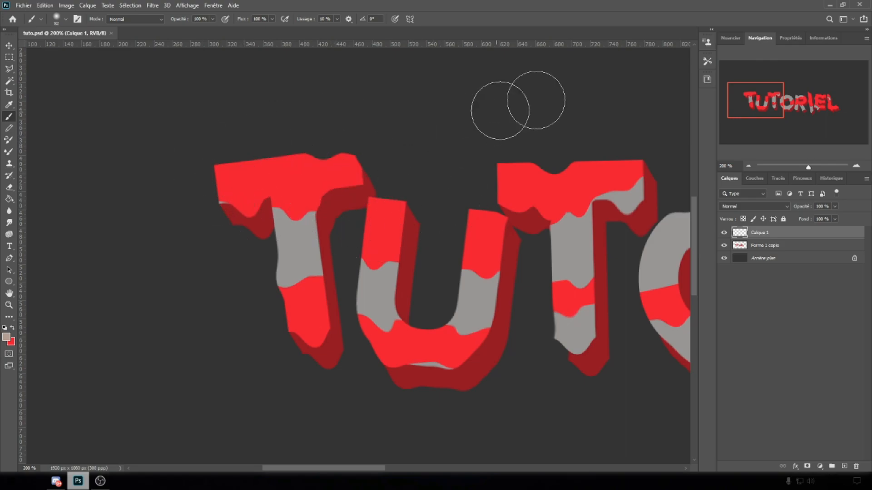
pyautogui.click(57, 19)
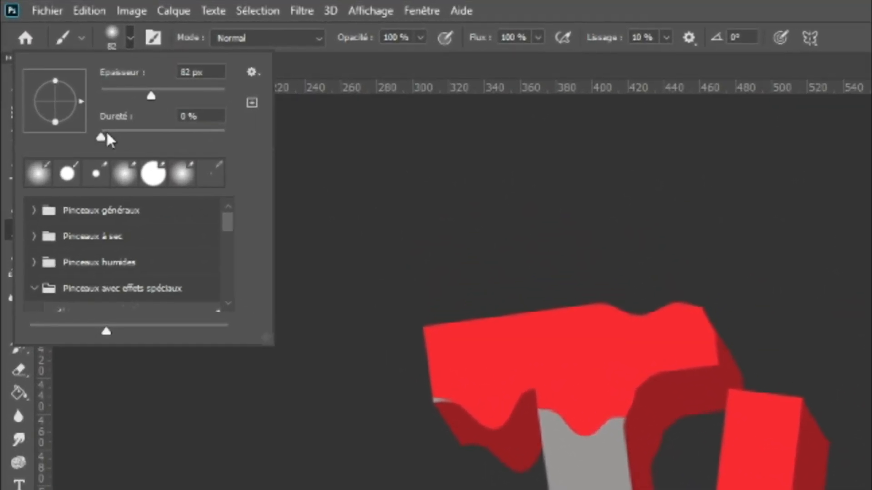
pyautogui.moveTo(84, 112); pyautogui.dragTo(195, 115)
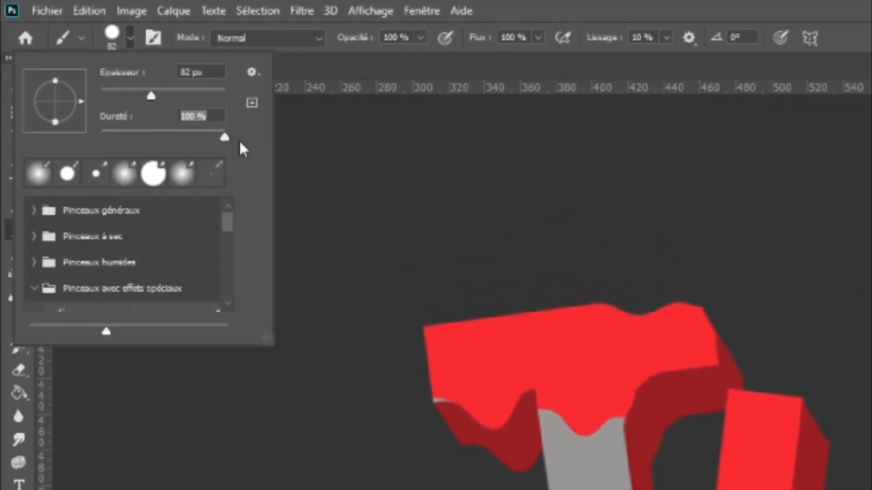
pyautogui.moveTo(138, 127); pyautogui.dragTo(72, 136)
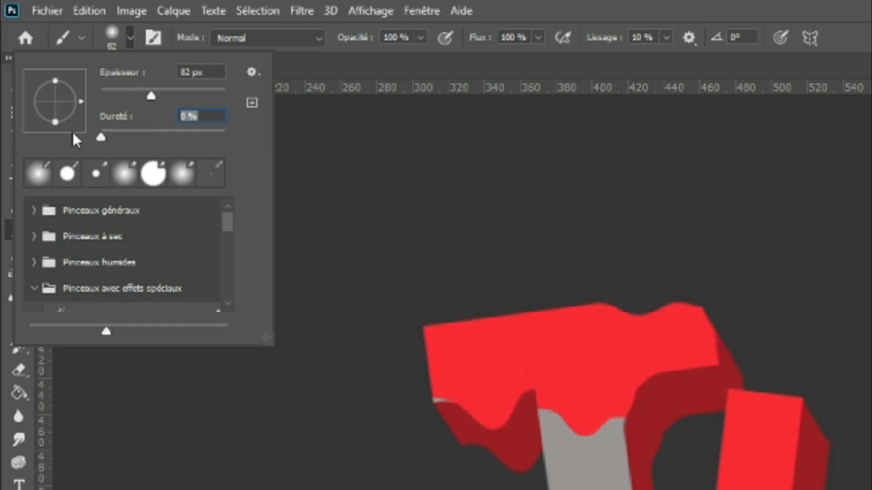
pyautogui.moveTo(445, 219); pyautogui.dragTo(867, 261)
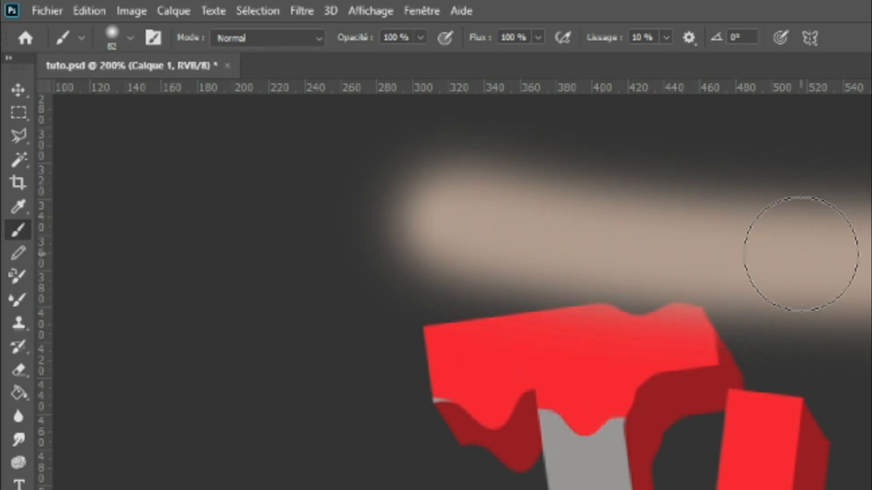
pyautogui.hotkey('ctrl', 'z')
pyautogui.click(119, 34)
pyautogui.moveTo(164, 131); pyautogui.dragTo(259, 138)
pyautogui.moveTo(429, 299); pyautogui.dragTo(670, 205)
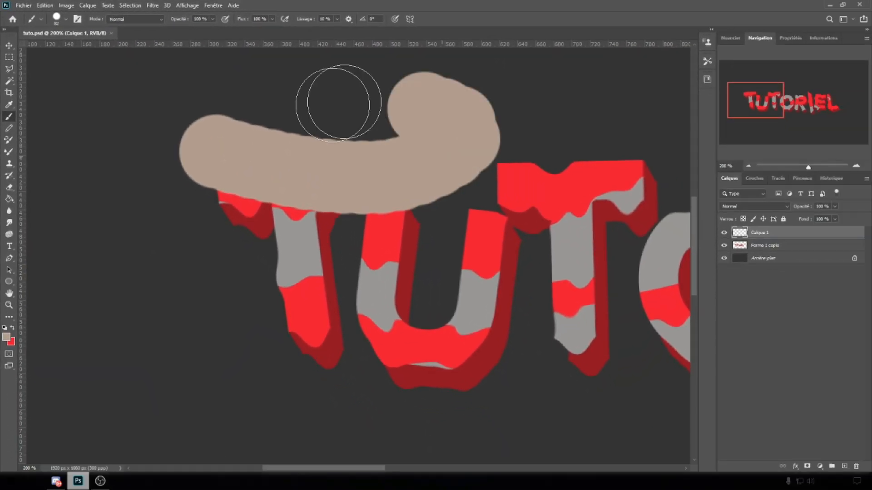
pyautogui.moveTo(339, 104); pyautogui.dragTo(508, 195)
pyautogui.hotkey('ctrl', 'z')
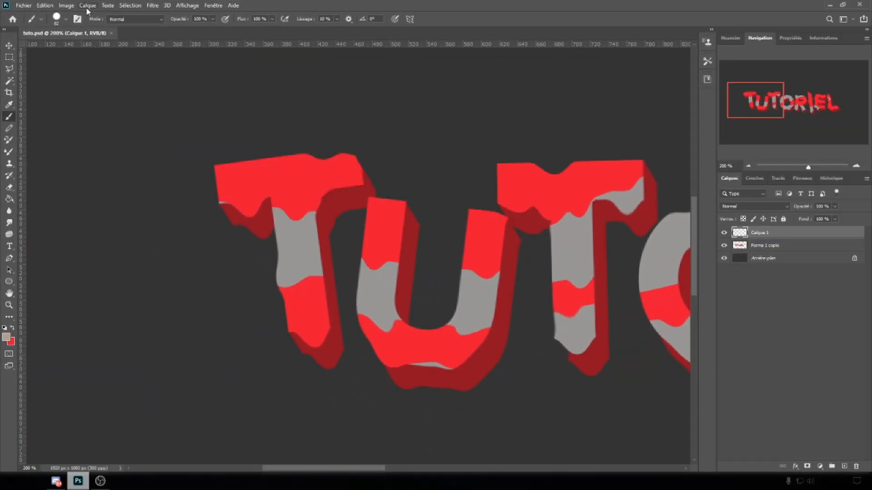
# Reduce the brush size to 5 px, undoing the test strokes made on the first T
pyautogui.click(59, 21)
pyautogui.moveTo(68, 48); pyautogui.dragTo(55, 50)
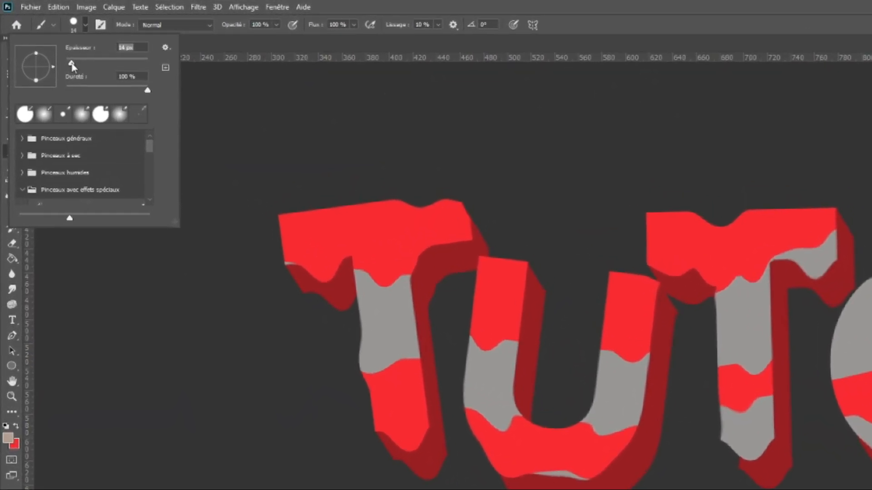
pyautogui.moveTo(295, 238); pyautogui.dragTo(328, 239)
pyautogui.hotkey('ctrl', 'z')
pyautogui.click(85, 24)
pyautogui.moveTo(103, 94); pyautogui.dragTo(104, 94)
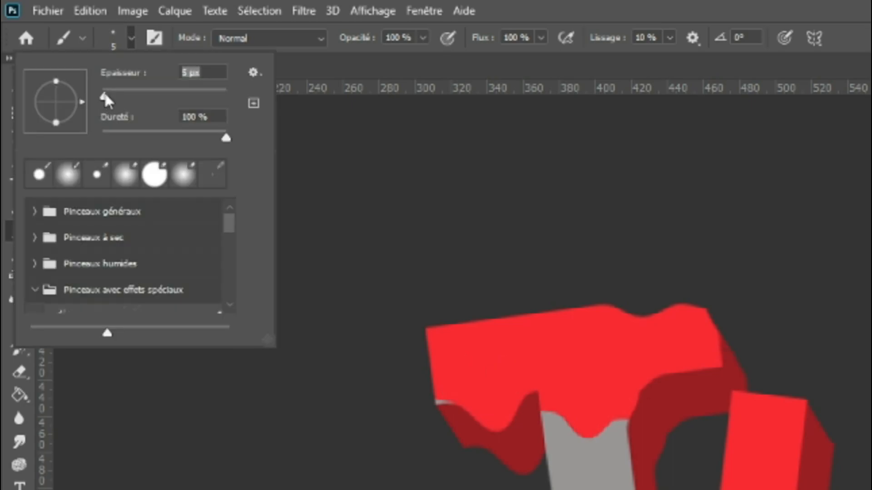
pyautogui.moveTo(466, 365)
pyautogui.mouseDown()
pyautogui.moveTo(504, 400)
pyautogui.moveTo(509, 354)
pyautogui.mouseUp()
pyautogui.hotkey('ctrl', 'z')
# Set the foreground colour to dark red 8f1022, starting from the letters' sampled red, and ready the Brush
pyautogui.click(8, 452)
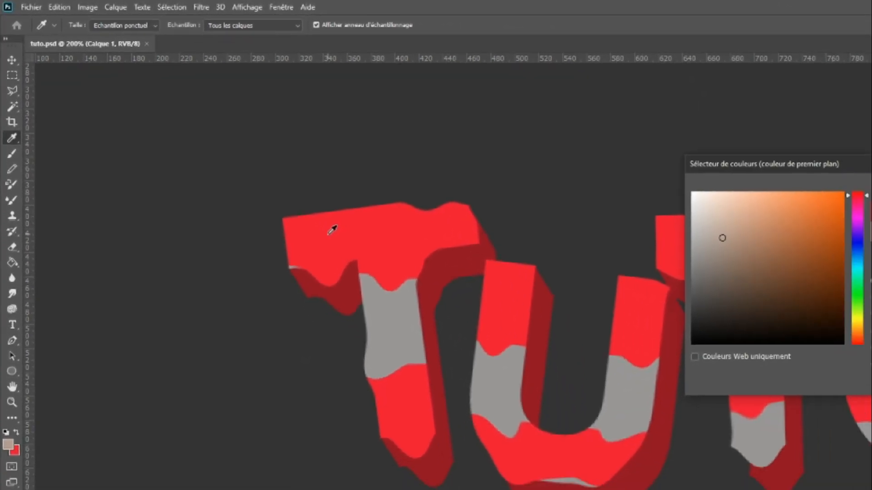
pyautogui.click(497, 353)
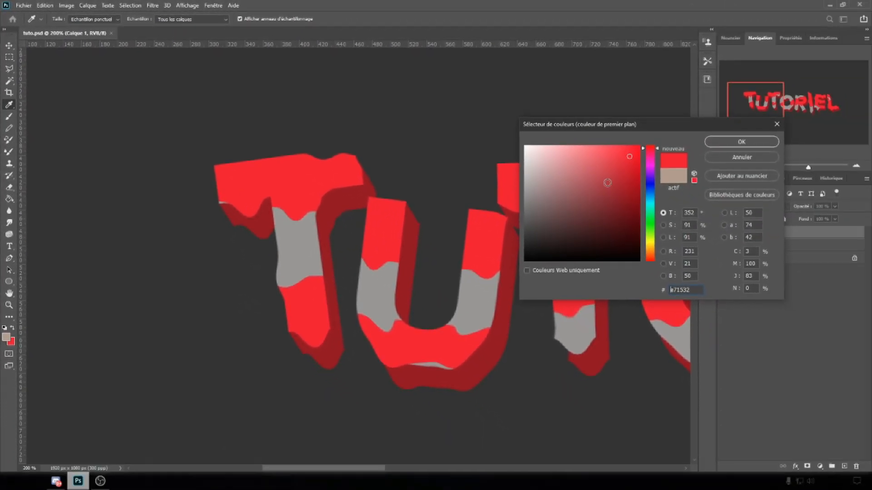
pyautogui.click(628, 196)
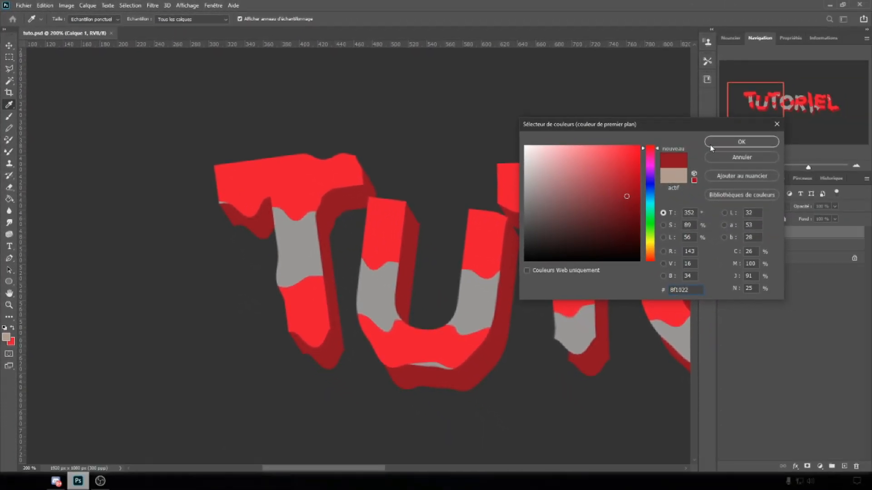
pyautogui.click(710, 145)
pyautogui.press('b')
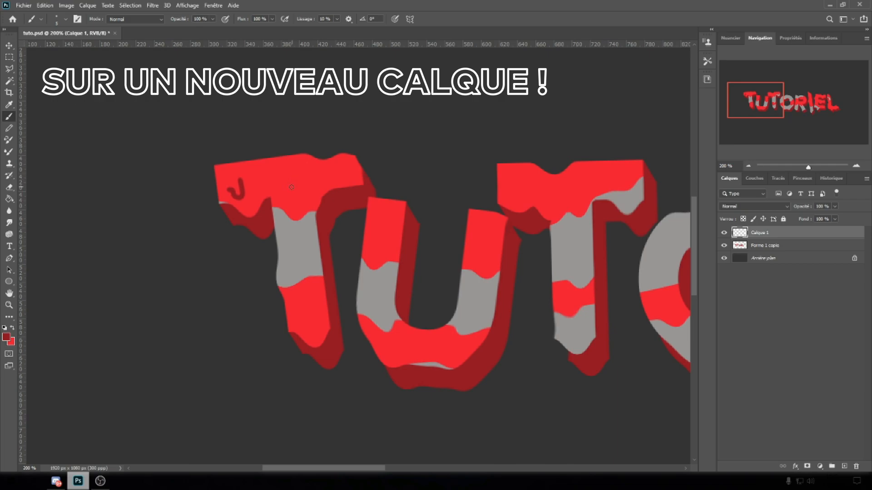
# Brush small dark red drip hooks and dots onto the red bands of T, U, T, O, R and I
pyautogui.moveTo(296, 206); pyautogui.dragTo(305, 193)
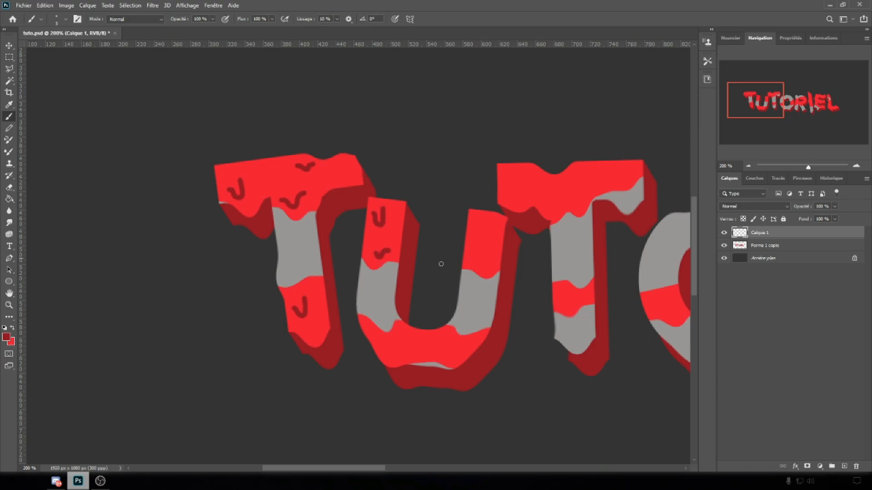
pyautogui.moveTo(388, 347); pyautogui.dragTo(405, 344)
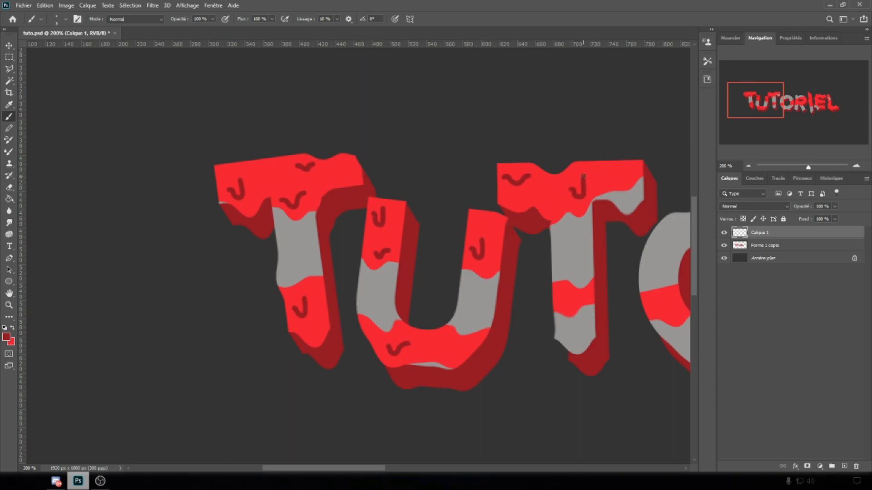
pyautogui.hscroll(5, 432, 251)
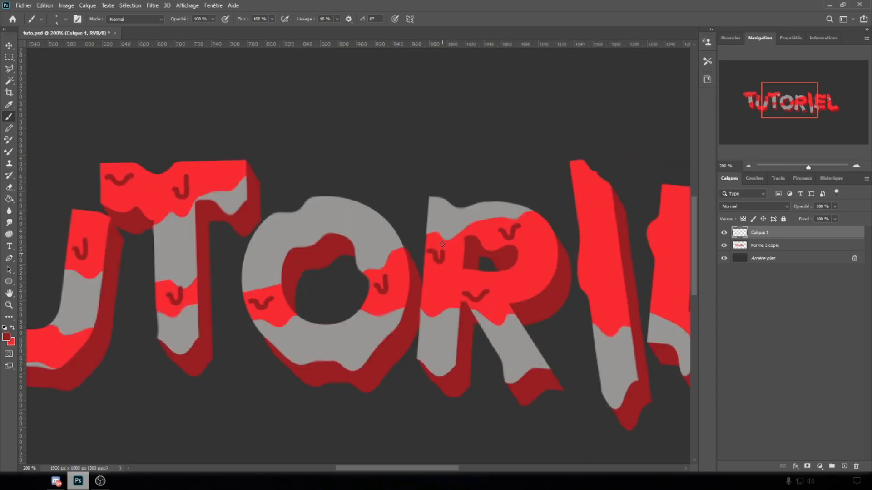
pyautogui.moveTo(408, 470); pyautogui.dragTo(432, 471)
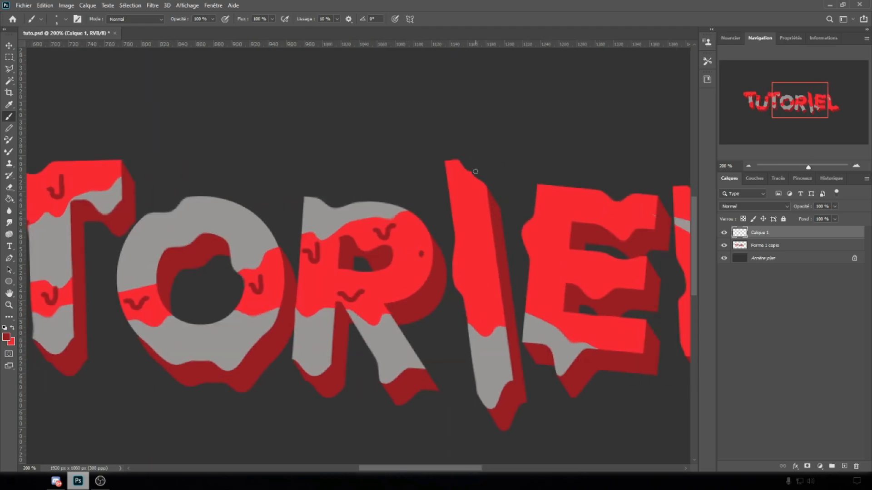
pyautogui.click(421, 254)
pyautogui.moveTo(458, 188); pyautogui.dragTo(471, 198)
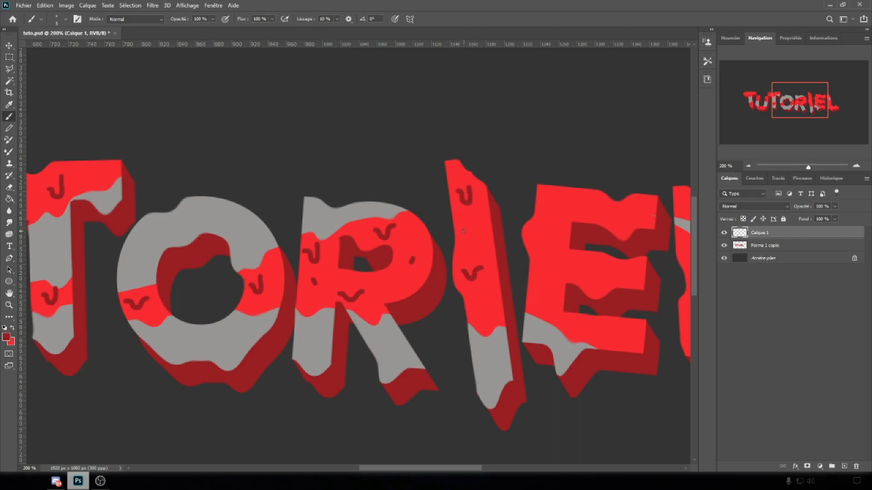
# Brush small dark red drip hooks onto the red areas of the letters E and L
pyautogui.click(8, 305)
pyautogui.click(271, 124)
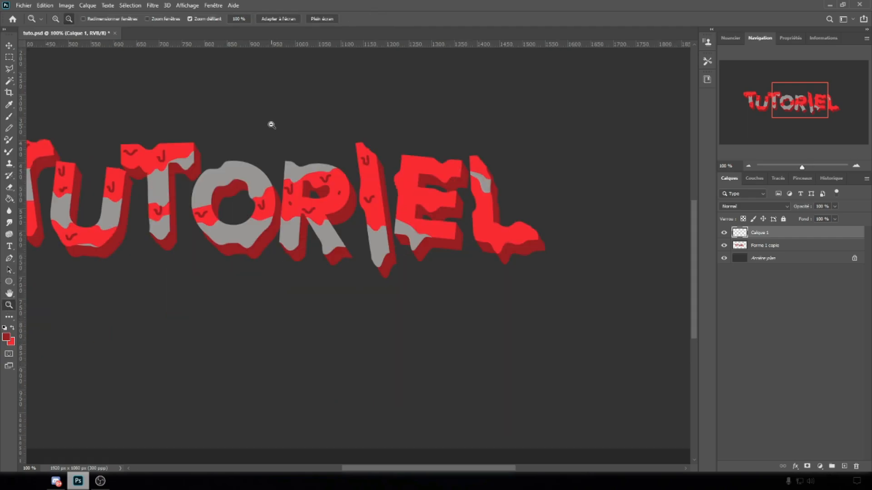
pyautogui.click(271, 126)
pyautogui.click(493, 279)
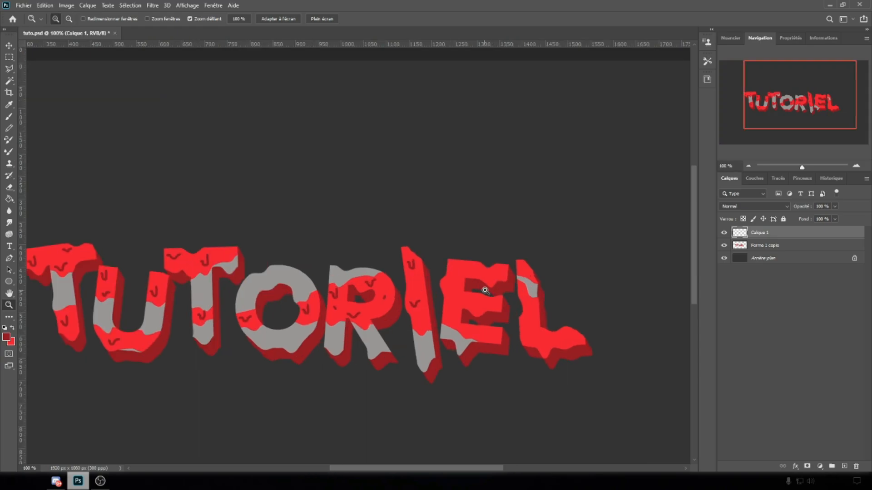
pyautogui.click(485, 291)
pyautogui.click(476, 253)
pyautogui.click(9, 117)
pyautogui.moveTo(361, 288)
pyautogui.mouseDown()
pyautogui.moveTo(375, 301)
pyautogui.moveTo(397, 288)
pyautogui.mouseUp()
pyautogui.moveTo(496, 264)
pyautogui.mouseDown()
pyautogui.moveTo(509, 281)
pyautogui.moveTo(529, 257)
pyautogui.mouseUp()
# Set the foreground colour to dark grey and brush small drip hooks onto the grey bands of all the letters
pyautogui.scroll(-2, 529, 256)
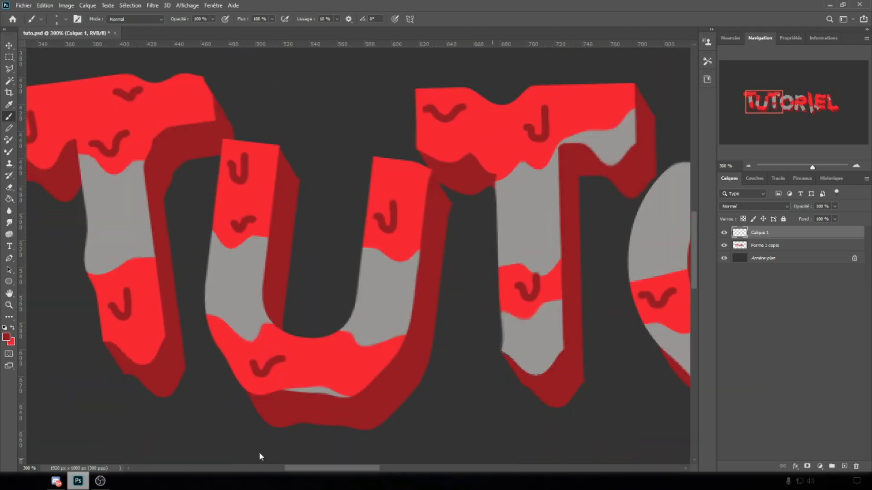
pyautogui.hscroll(-5, 261, 457)
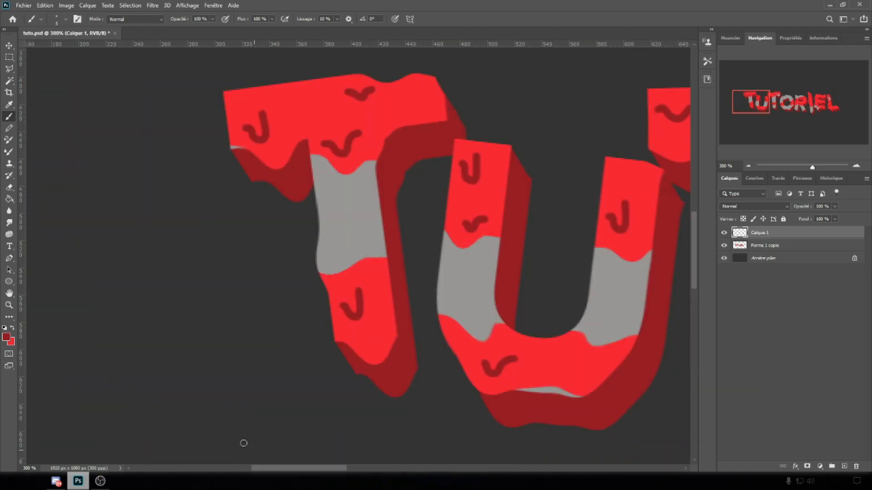
pyautogui.click(7, 337)
pyautogui.click(337, 226)
pyautogui.press('Return')
pyautogui.press('b')
pyautogui.moveTo(330, 198)
pyautogui.mouseDown()
pyautogui.moveTo(335, 212)
pyautogui.moveTo(345, 211)
pyautogui.moveTo(348, 193)
pyautogui.mouseUp()
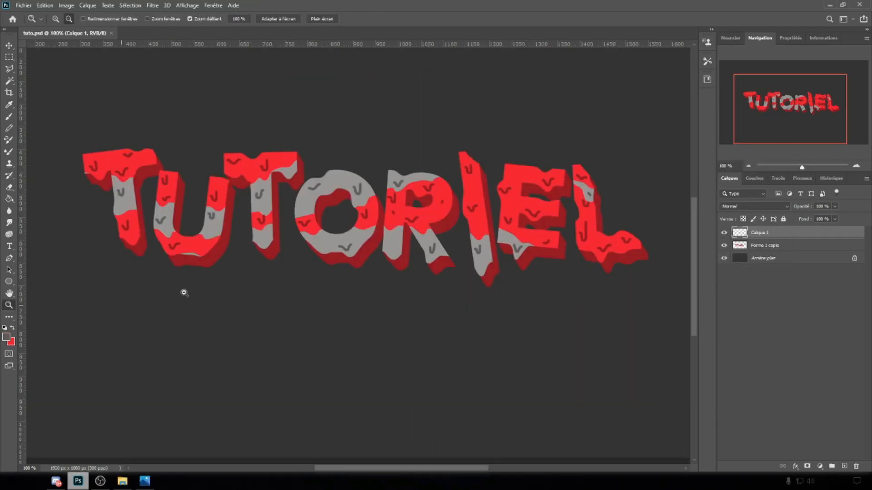
# Open the reference image TUTO TEXTE COULANT 2.png to view its long shadow, and return to tuto.psd
pyautogui.click(23, 7)
pyautogui.click(39, 25)
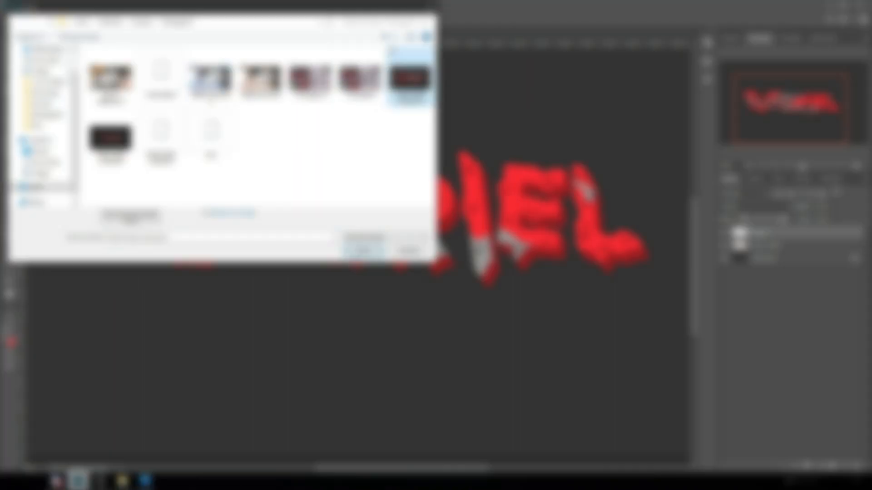
pyautogui.doubleClick(410, 79)
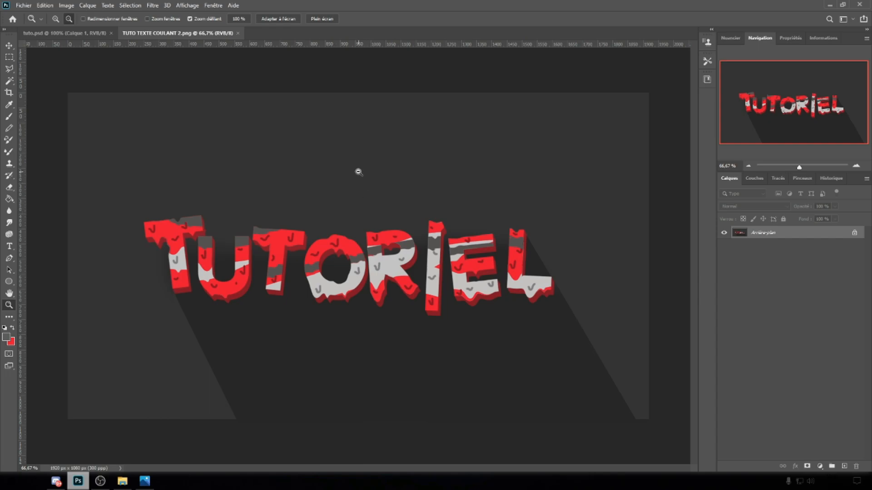
pyautogui.click(42, 32)
# Create a new empty layer directly above the background layer
pyautogui.click(795, 261)
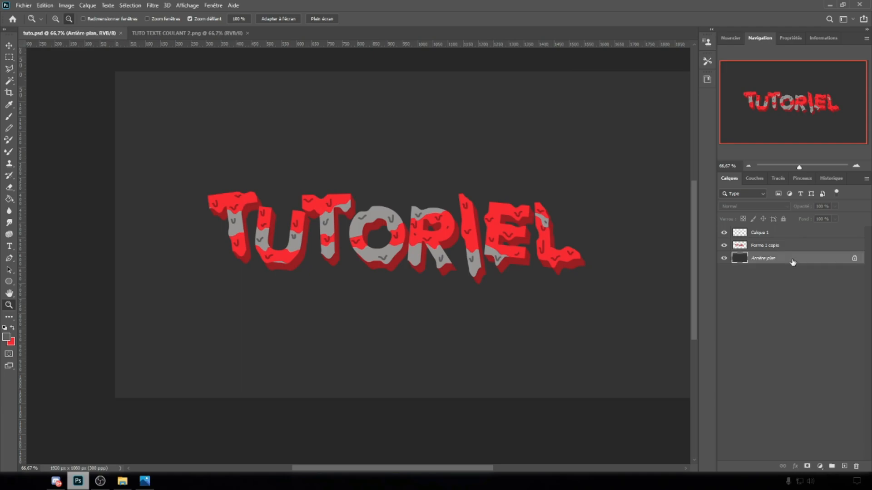
pyautogui.hotkey('ctrl', 'shift', 'n')
pyautogui.click(521, 140)
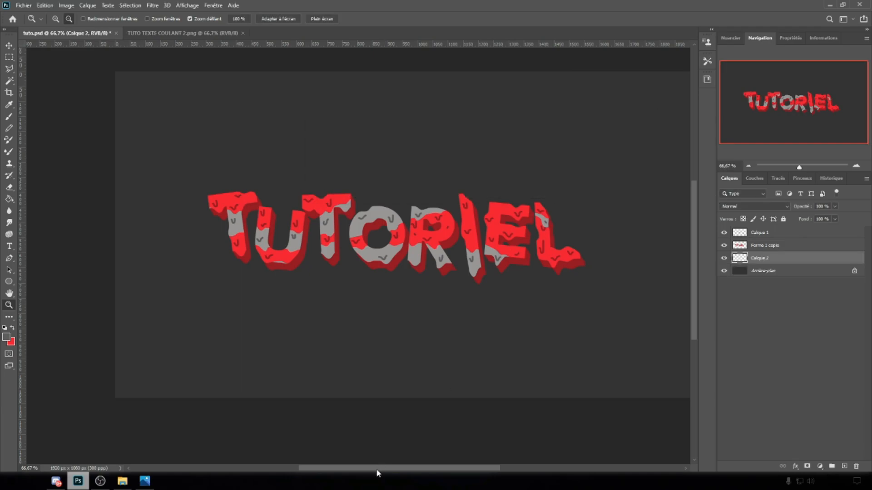
# Outline a long diagonal shadow area with the Polygonal Lasso, from the first T and the L down past the canvas's lower edge
pyautogui.moveTo(374, 471); pyautogui.dragTo(382, 471)
pyautogui.click(9, 69)
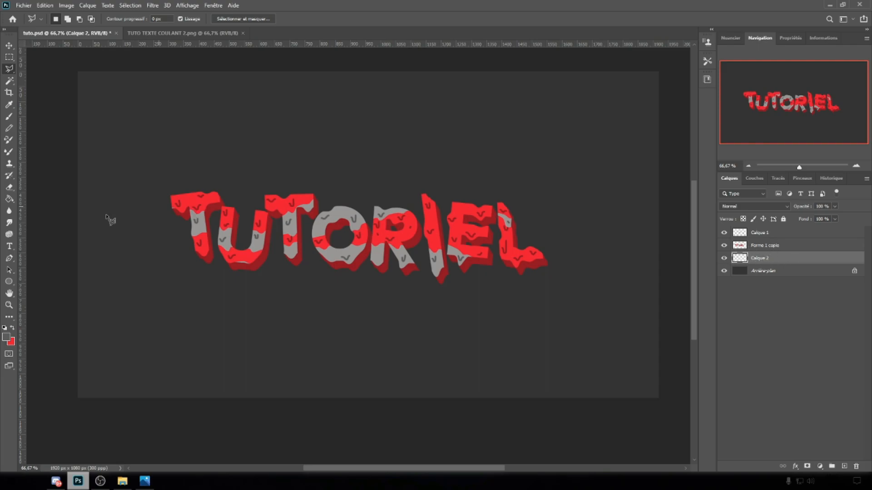
pyautogui.click(198, 258)
pyautogui.click(322, 427)
pyautogui.click(680, 426)
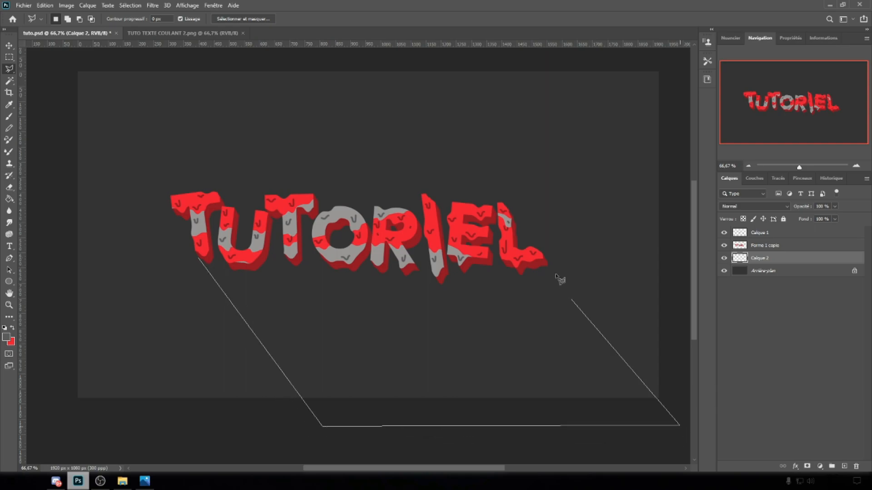
pyautogui.click(541, 254)
pyautogui.click(514, 250)
pyautogui.click(502, 217)
pyautogui.click(196, 216)
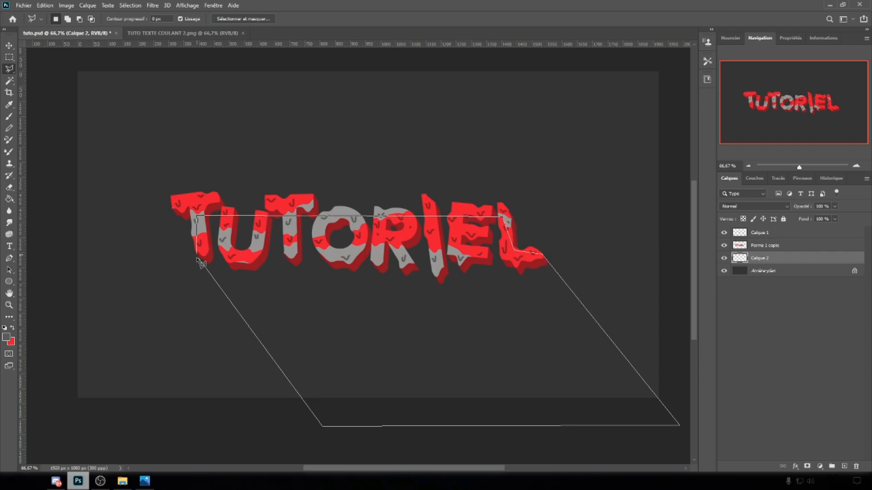
pyautogui.click(203, 264)
# Set the foreground colour to a grey slightly darker than the sampled background grey 333333
pyautogui.click(9, 104)
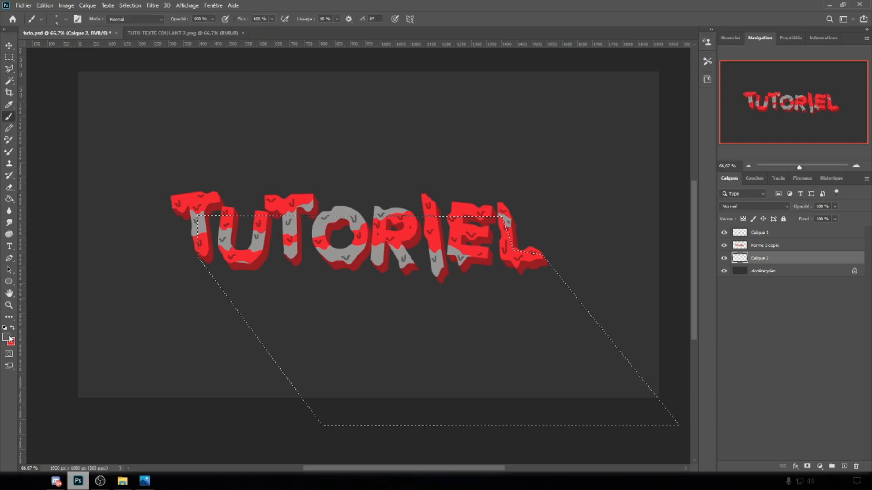
pyautogui.click(6, 337)
pyautogui.click(152, 231)
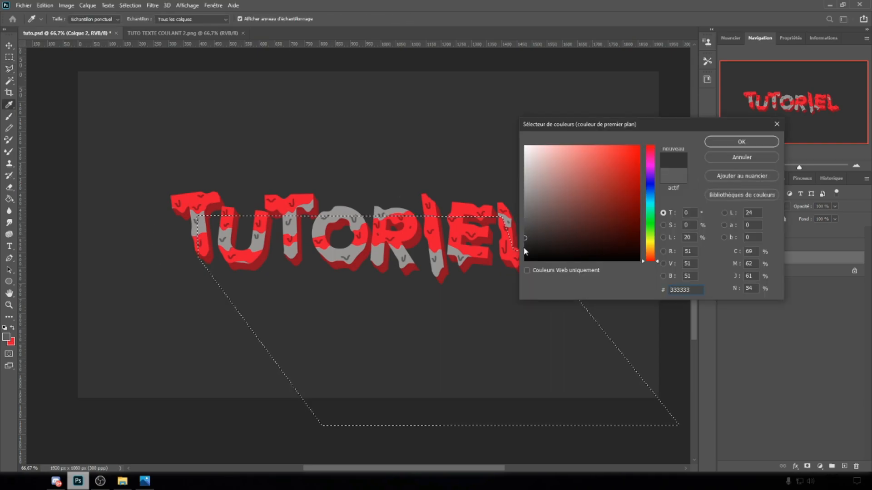
pyautogui.click(525, 247)
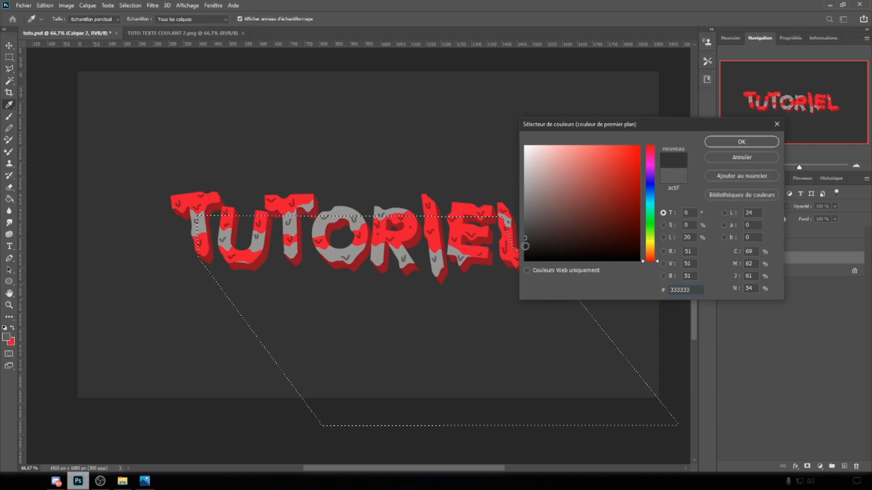
pyautogui.click(713, 145)
# Paint the whole shadow selection dark grey with a brush enlarged to 172 px, and deselect it
pyautogui.press('b')
pyautogui.click(65, 19)
pyautogui.click(94, 49)
pyautogui.moveTo(455, 285)
pyautogui.mouseDown()
pyautogui.moveTo(329, 226)
pyautogui.moveTo(514, 281)
pyautogui.moveTo(632, 299)
pyautogui.moveTo(580, 333)
pyautogui.moveTo(607, 383)
pyautogui.mouseUp()
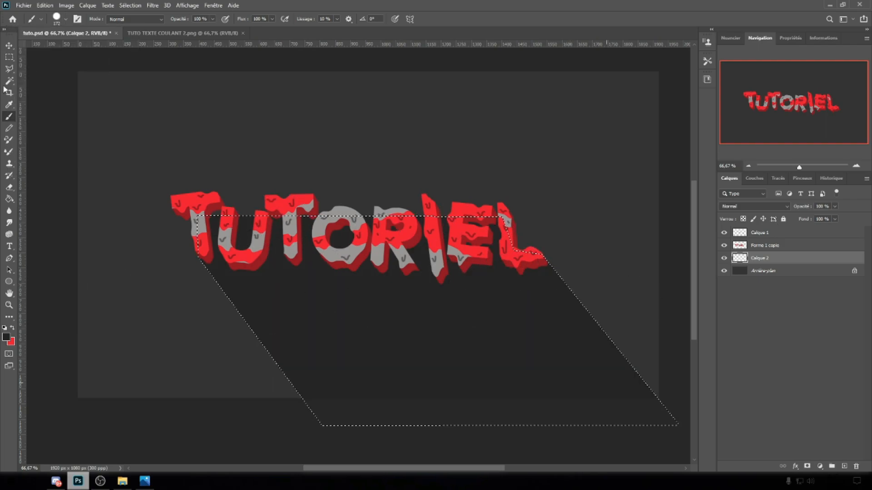
pyautogui.click(9, 69)
pyautogui.rightClick(289, 147)
pyautogui.click(301, 152)
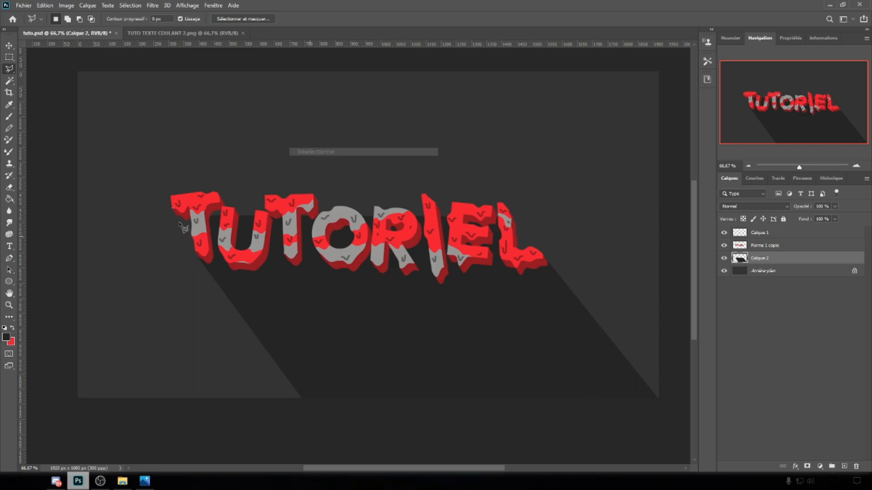
# Fade the shadow's upper edge behind the letters with an enlarged, soft Eraser
pyautogui.click(10, 187)
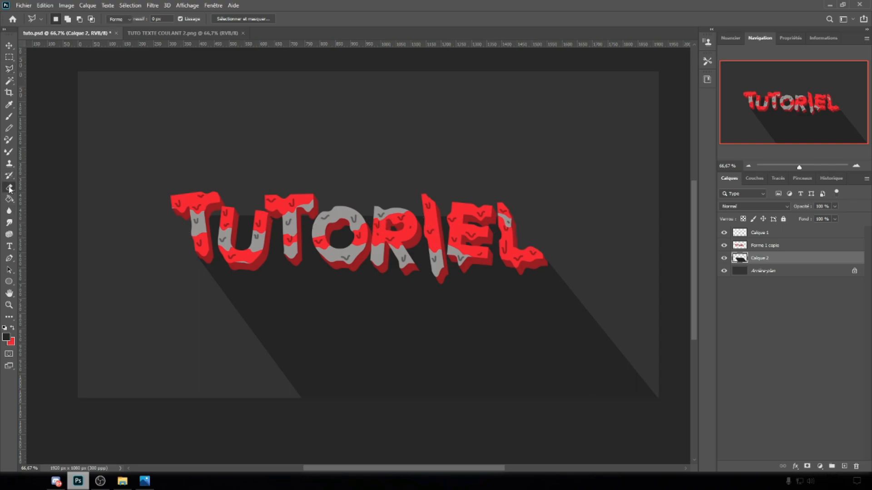
pyautogui.click(67, 20)
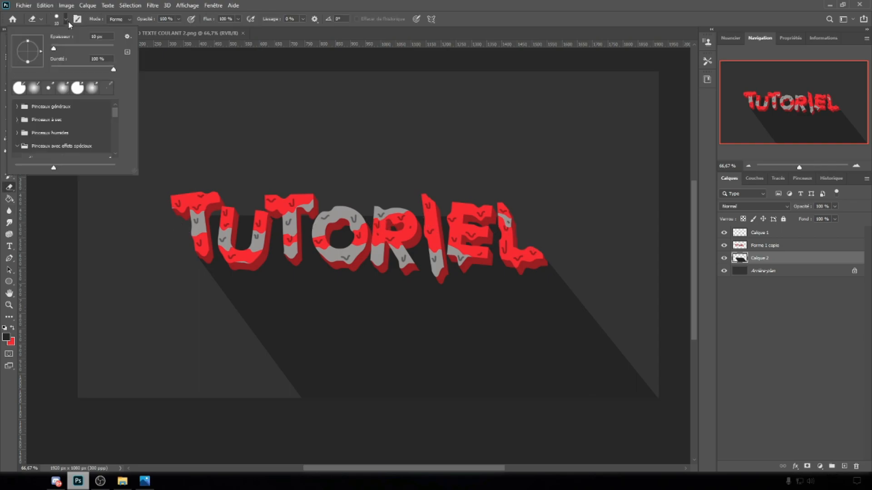
pyautogui.click(69, 48)
pyautogui.moveTo(113, 70); pyautogui.dragTo(14, 72)
pyautogui.click(88, 48)
pyautogui.moveTo(195, 209); pyautogui.dragTo(537, 214)
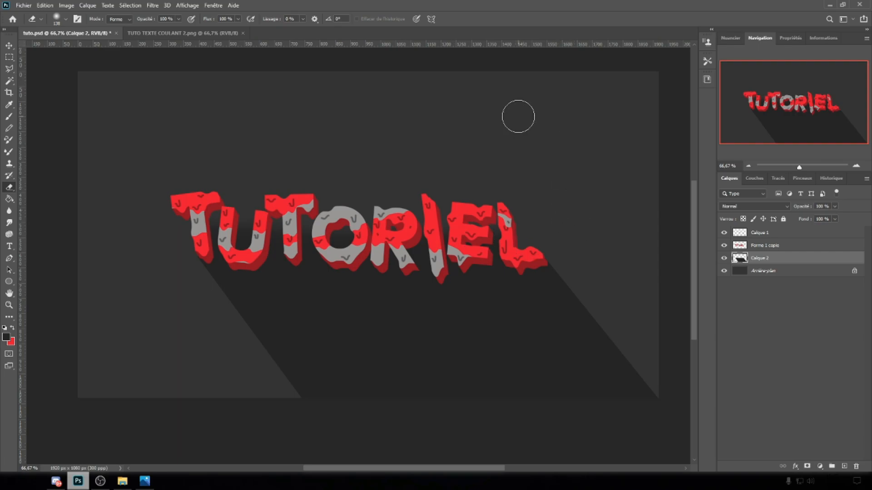
# Examine the faded shadow between the letters up close and compare the lettering with the reference image
pyautogui.press('z')
pyautogui.keyDown('alt'); pyautogui.click(464, 286); pyautogui.keyUp('alt')
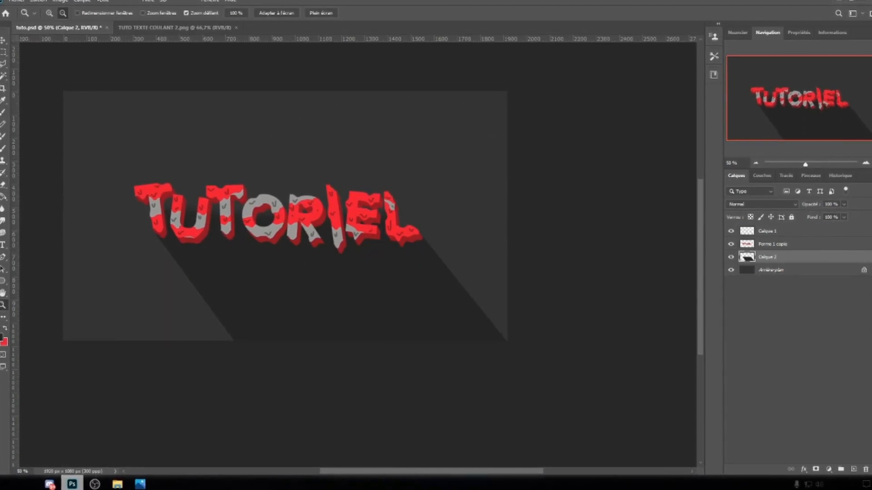
pyautogui.click(138, 278)
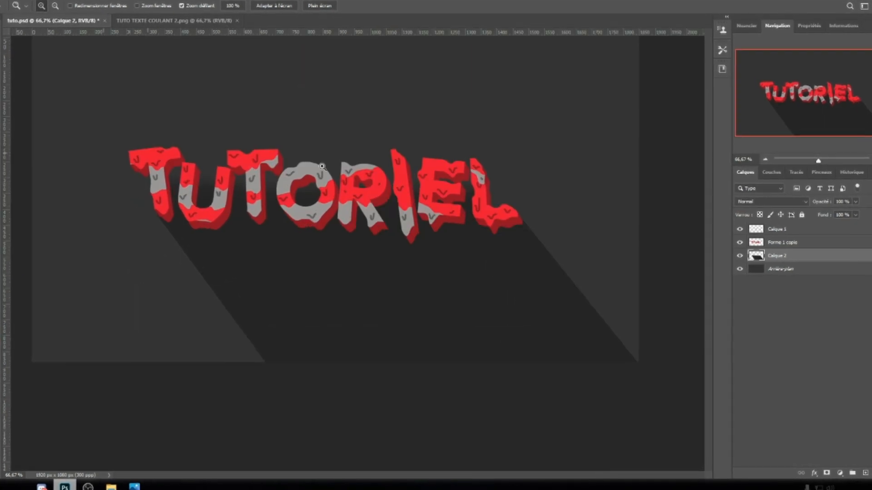
pyautogui.click(170, 229)
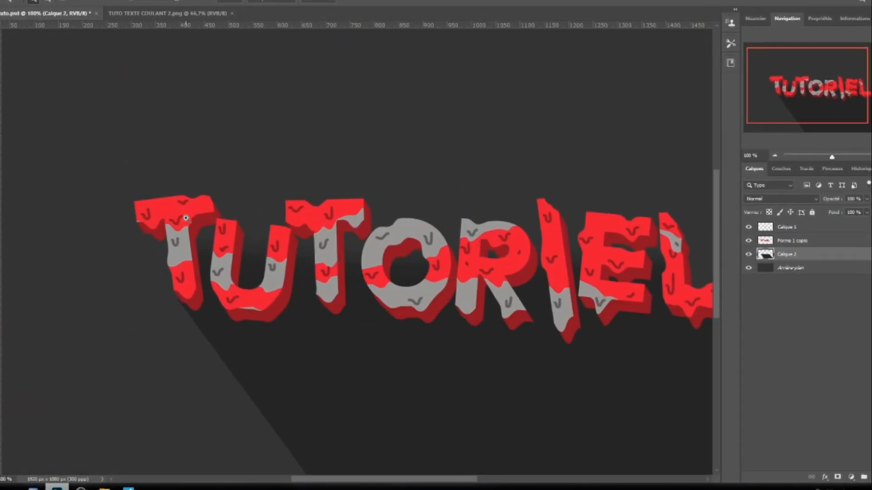
pyautogui.click(192, 210)
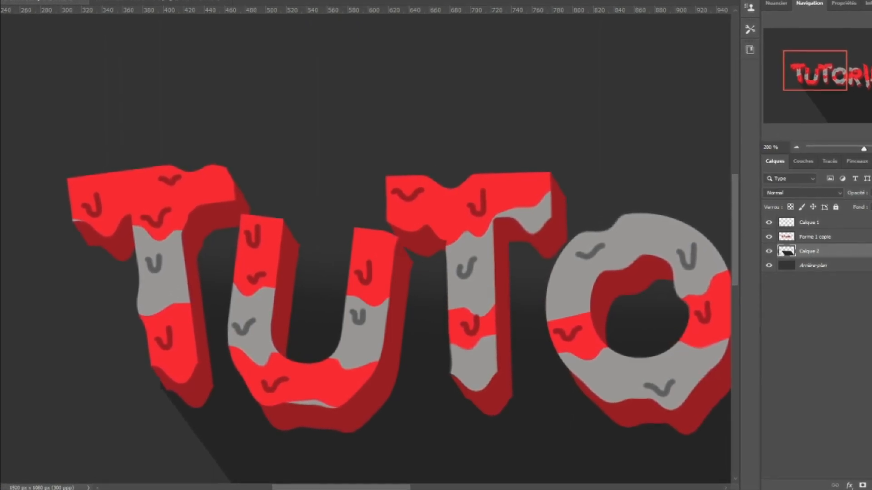
pyautogui.keyDown('alt'); pyautogui.click(491, 230); pyautogui.keyUp('alt')
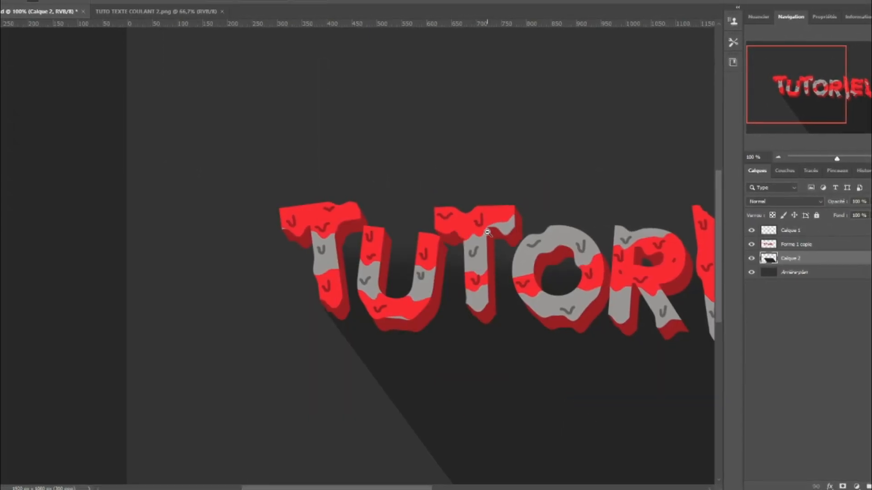
pyautogui.keyDown('alt'); pyautogui.click(486, 233); pyautogui.keyUp('alt')
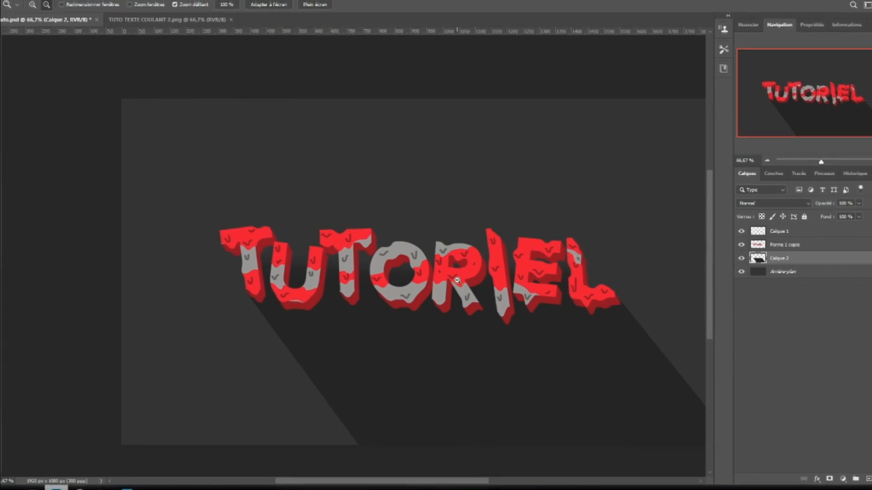
pyautogui.click(174, 23)
pyautogui.hotkey('ctrl', 'Tab')
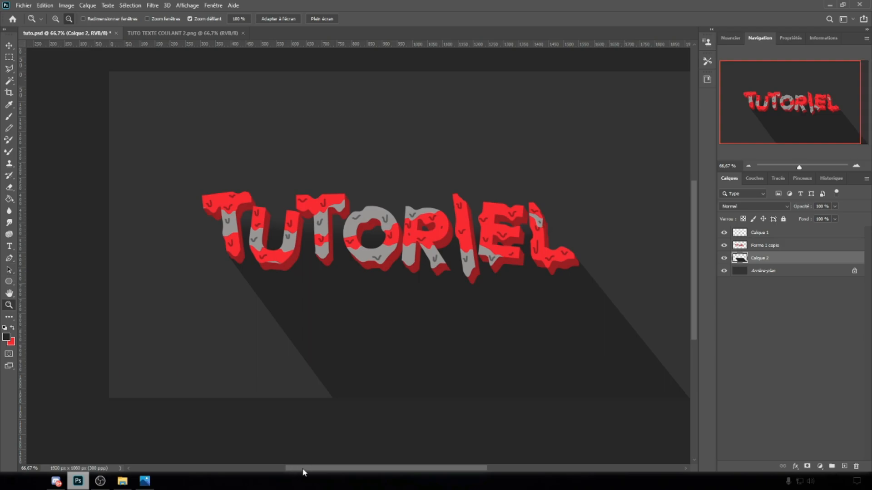
pyautogui.moveTo(302, 471); pyautogui.dragTo(321, 468)
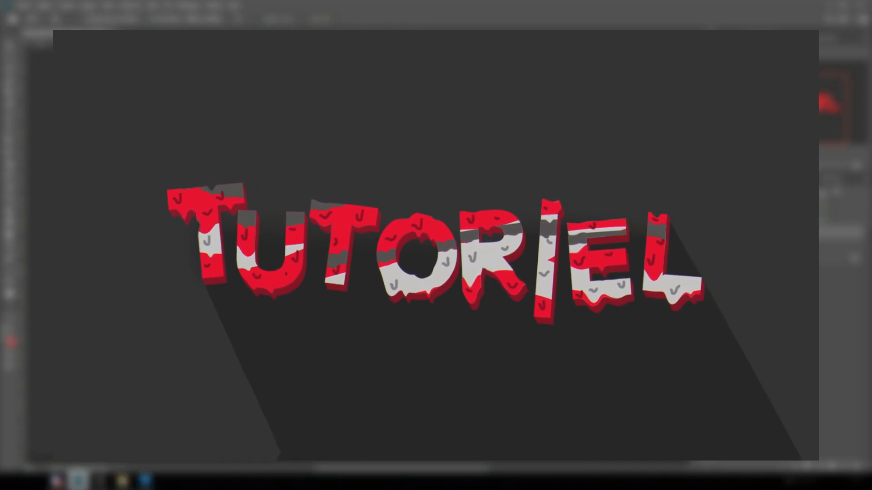
pyautogui.click(23, 6)
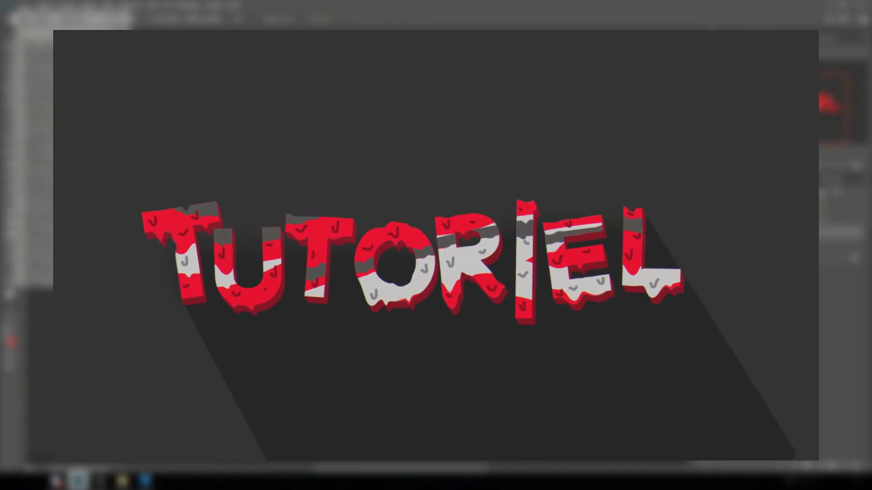
pyautogui.click(32, 24)
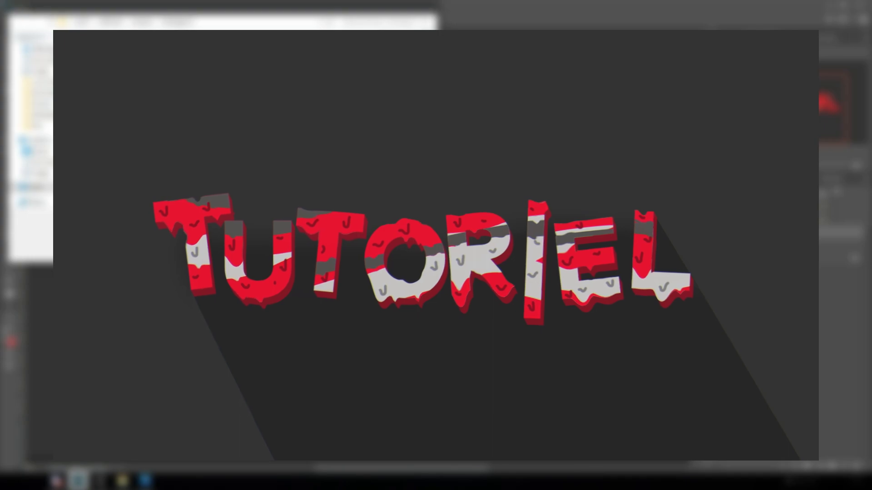
pyautogui.press('Return')
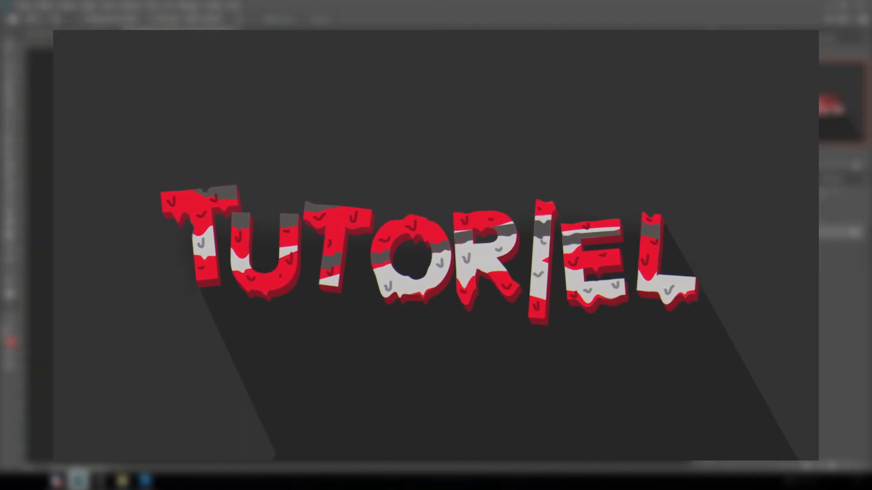